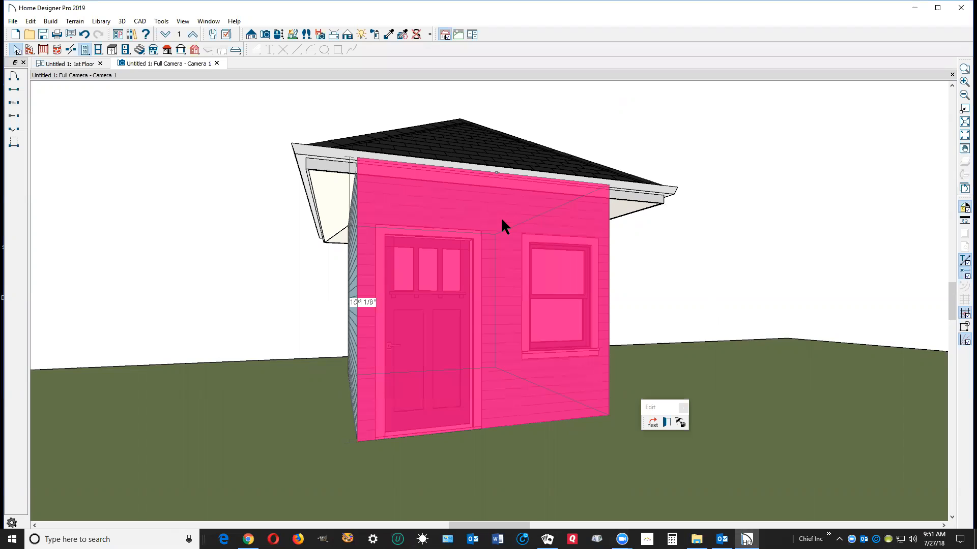
Step: Lower the front wall's upper corner on the window side so its top edge slopes steeply down from the door side
{"action": "left_click", "coordinate": [653, 421]}
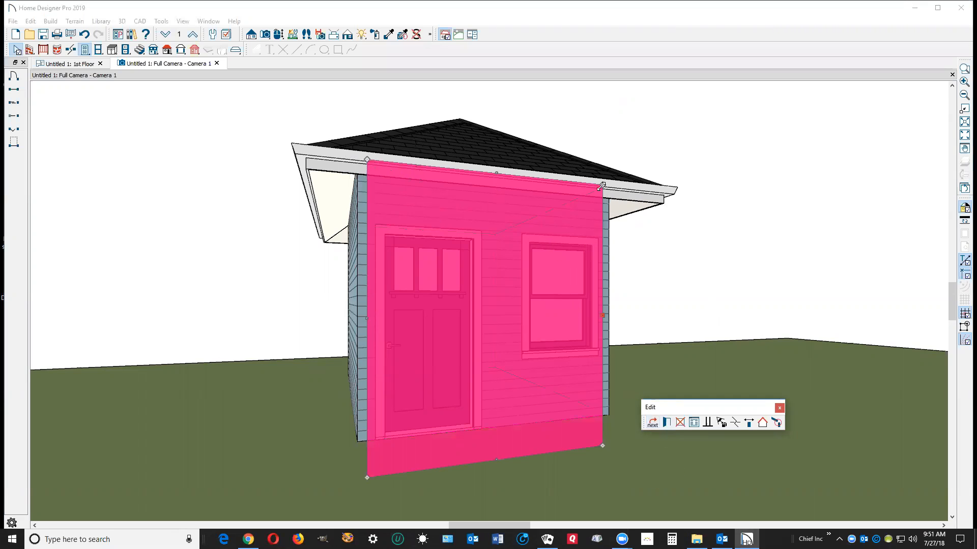
{"action": "left_click_drag", "start_coordinate": [602, 185], "coordinate": [603, 389]}
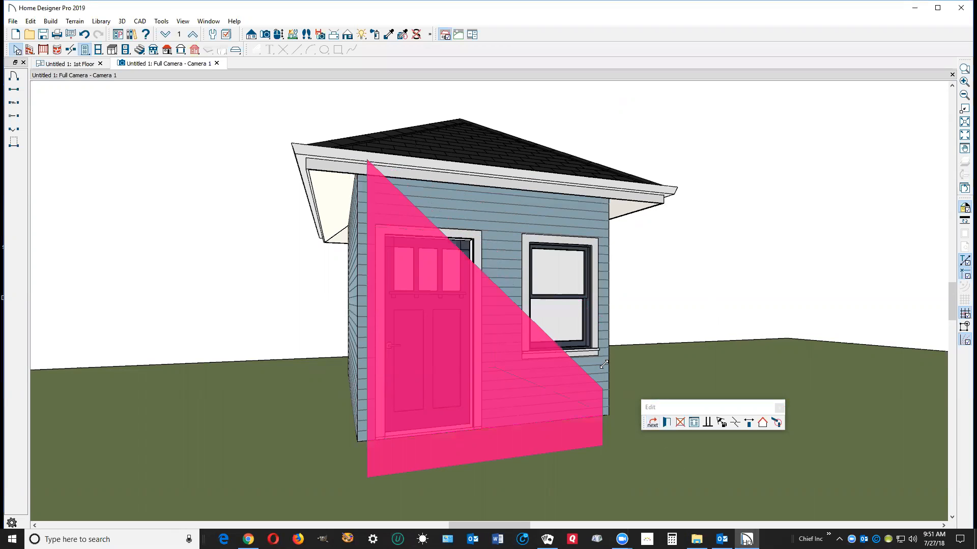
{"action": "left_click", "coordinate": [763, 172]}
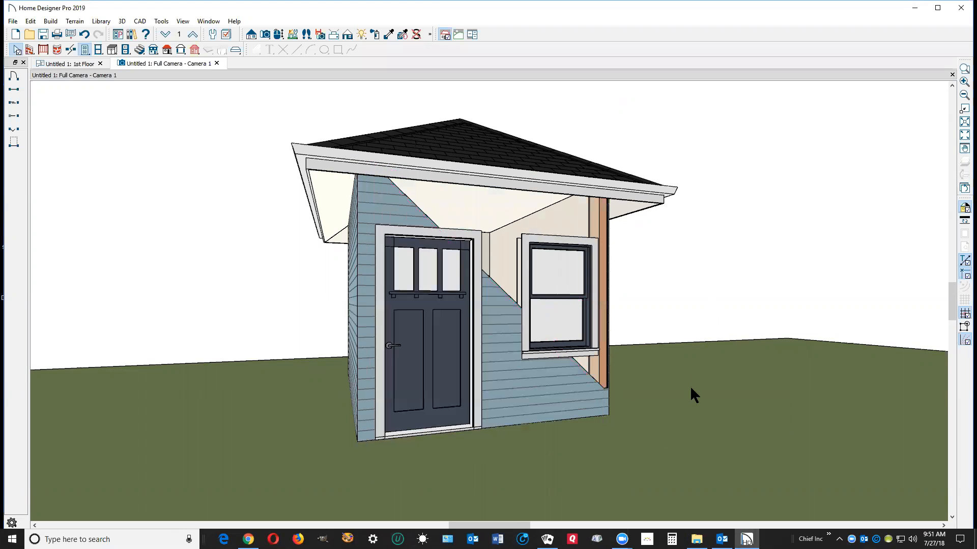
Step: Raise the front wall's lowered corner back up to the roof line
{"action": "left_click", "coordinate": [515, 313]}
{"action": "left_click", "coordinate": [652, 422]}
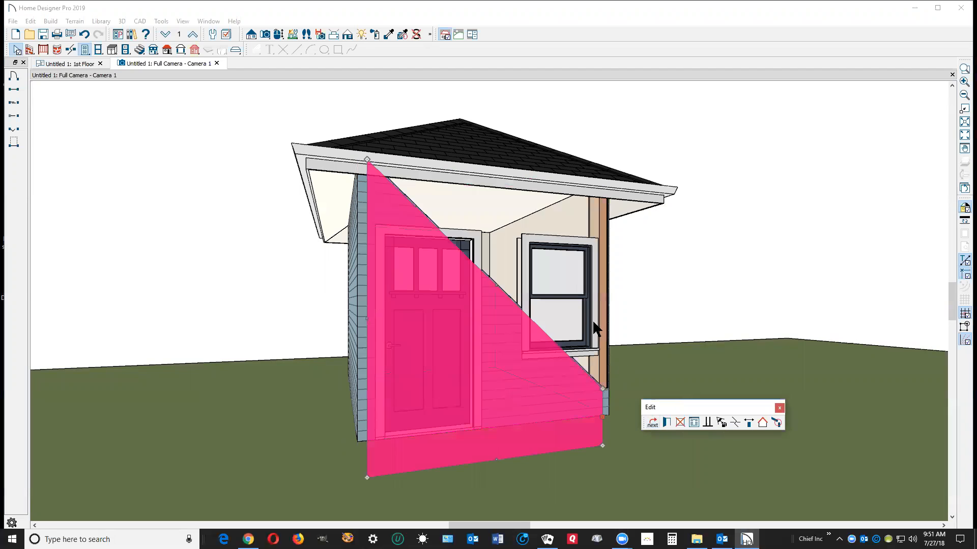
{"action": "left_click_drag", "start_coordinate": [603, 388], "coordinate": [643, 214]}
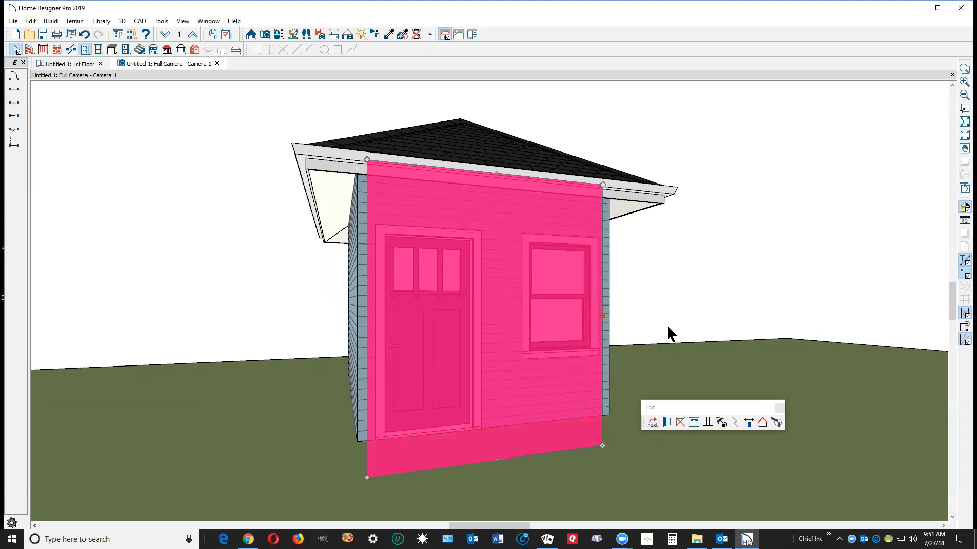
Step: Break the front wall's top edge at two points between door and window and lower the segment between them into a notch
{"action": "left_click", "coordinate": [735, 421]}
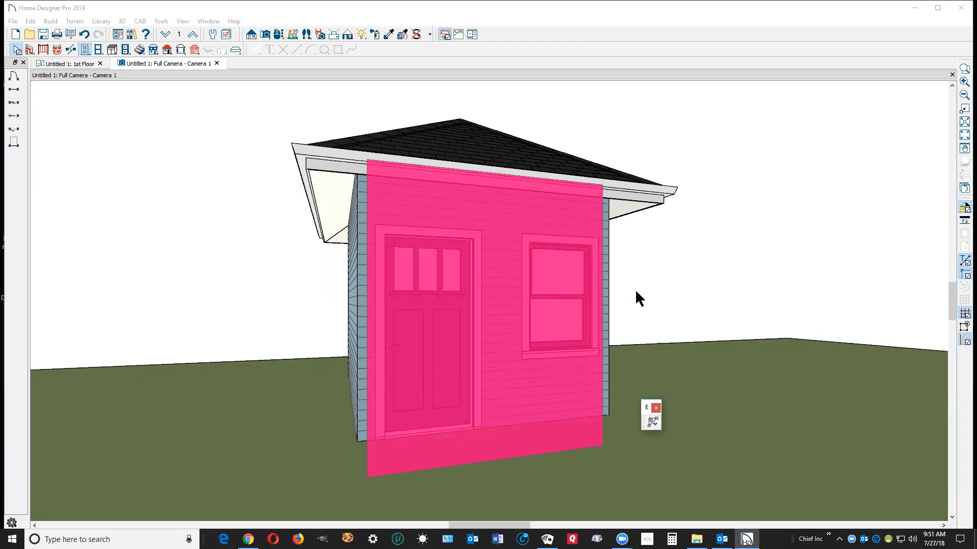
{"action": "left_click", "coordinate": [482, 175]}
{"action": "left_click", "coordinate": [736, 420]}
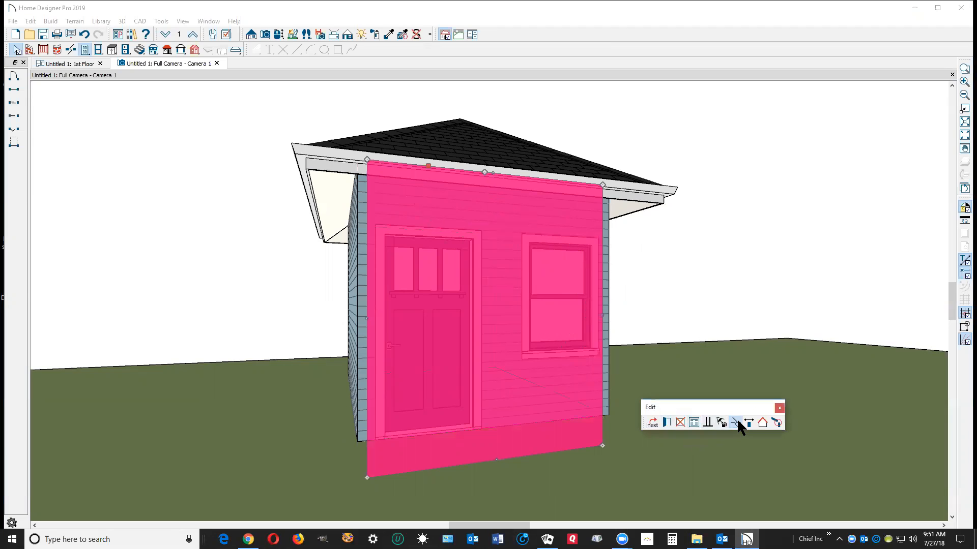
{"action": "left_click", "coordinate": [530, 176]}
{"action": "left_click_drag", "start_coordinate": [508, 175], "coordinate": [509, 266]}
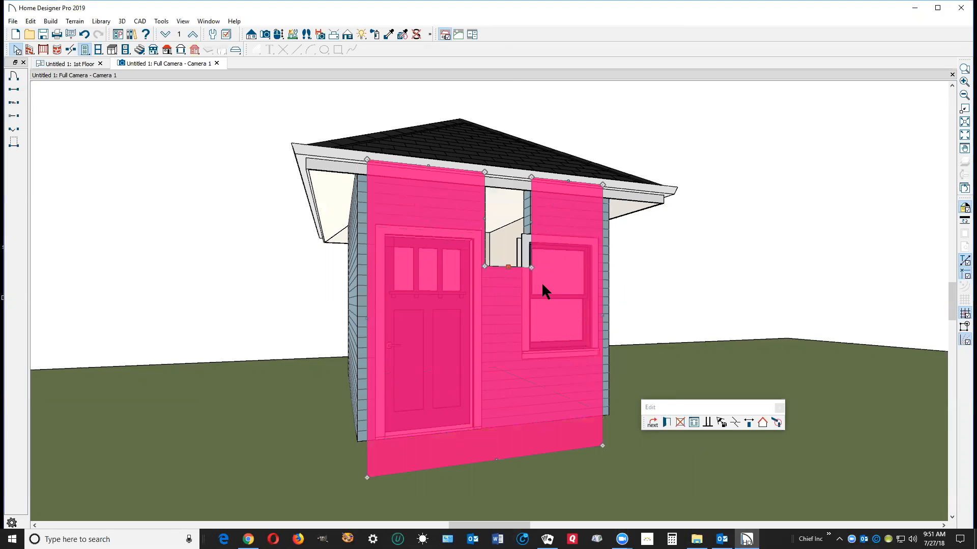
Step: Narrow the notch by moving its window-side edge inward and raise that side's lower corner to slant the notch bottom
{"action": "left_click_drag", "start_coordinate": [531, 224], "coordinate": [510, 222]}
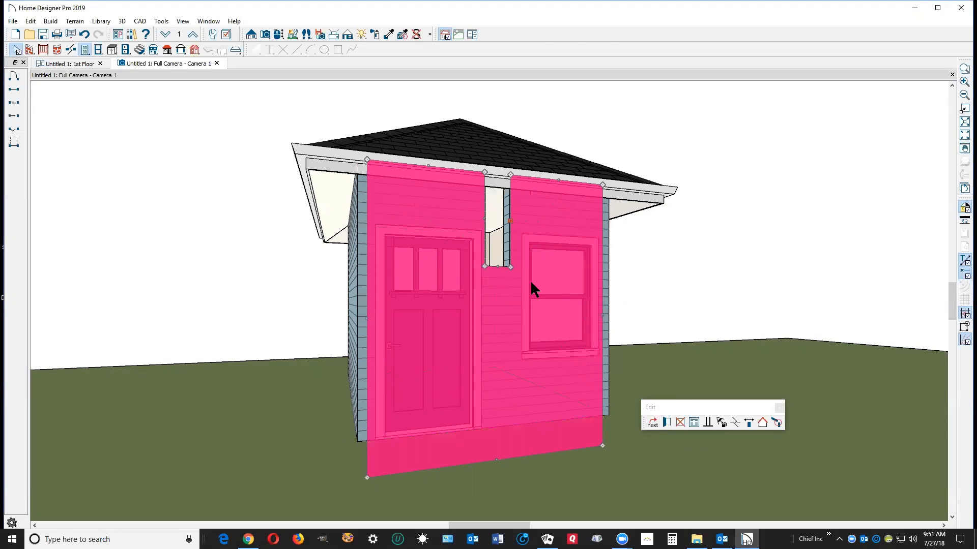
{"action": "left_click_drag", "start_coordinate": [509, 265], "coordinate": [511, 244]}
{"action": "left_click", "coordinate": [693, 233]}
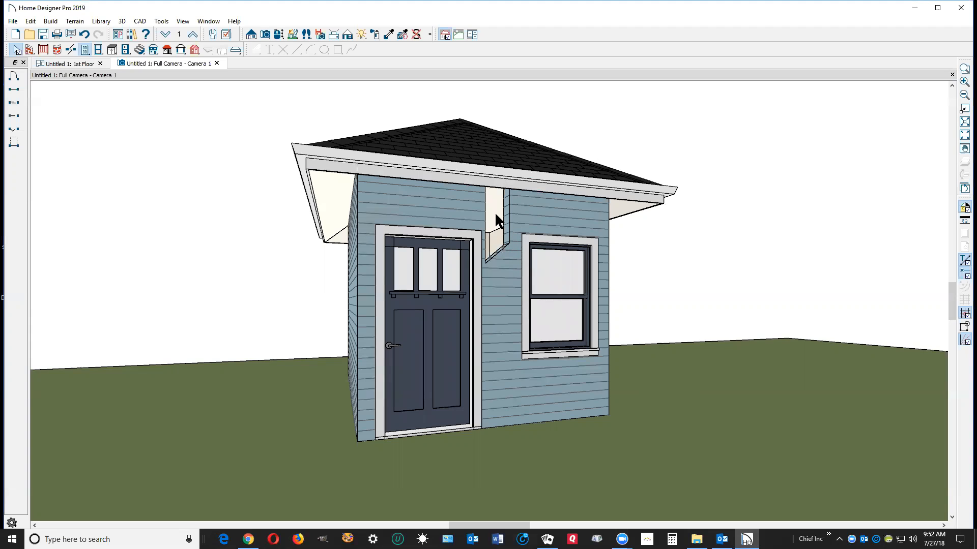
Step: Restore the notched front wall's shape by enabling Default Wall Top Height in its structure settings
{"action": "left_click", "coordinate": [545, 218]}
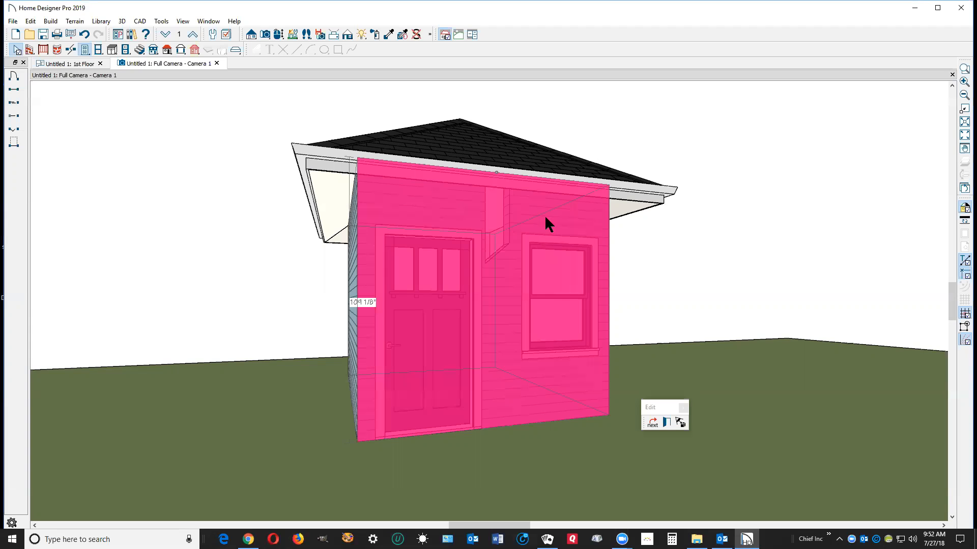
{"action": "left_click", "coordinate": [651, 425]}
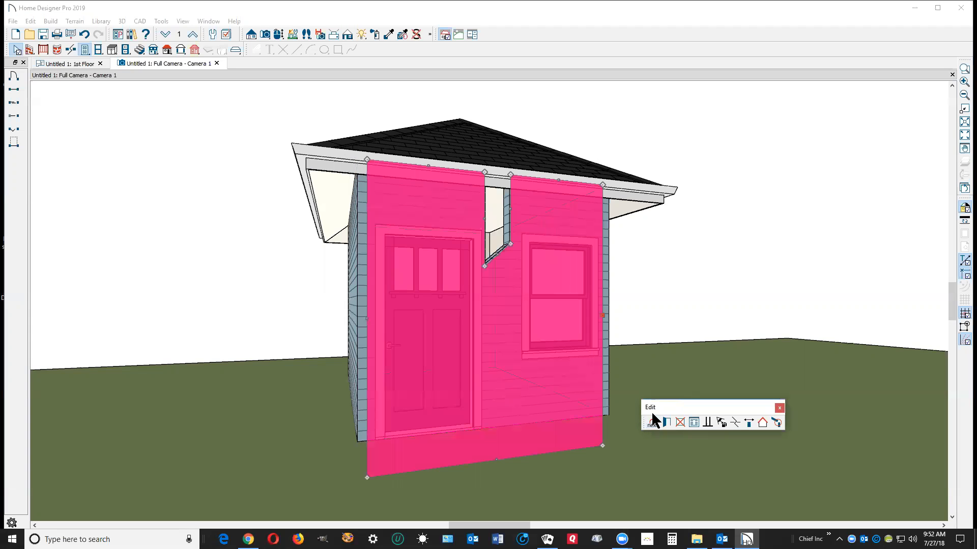
{"action": "left_click", "coordinate": [666, 423]}
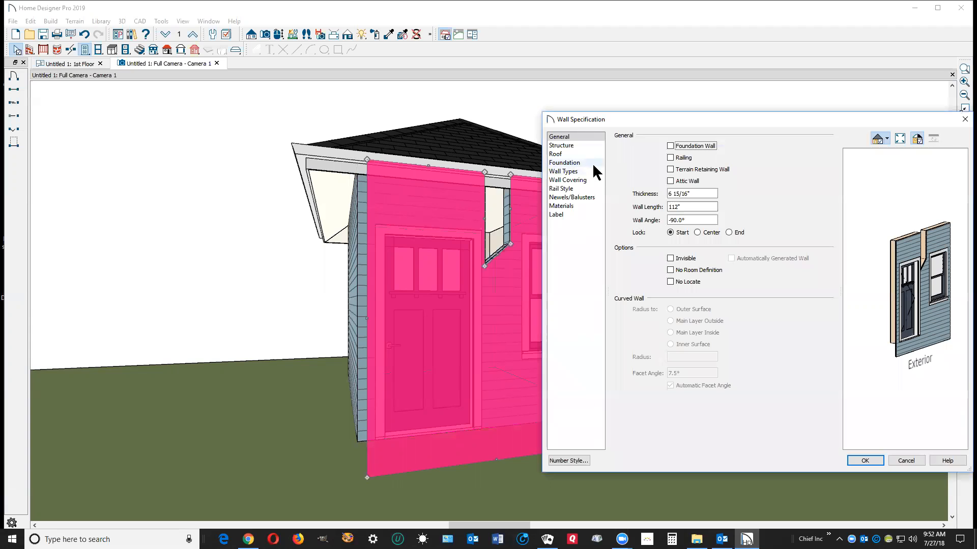
{"action": "left_click", "coordinate": [579, 145]}
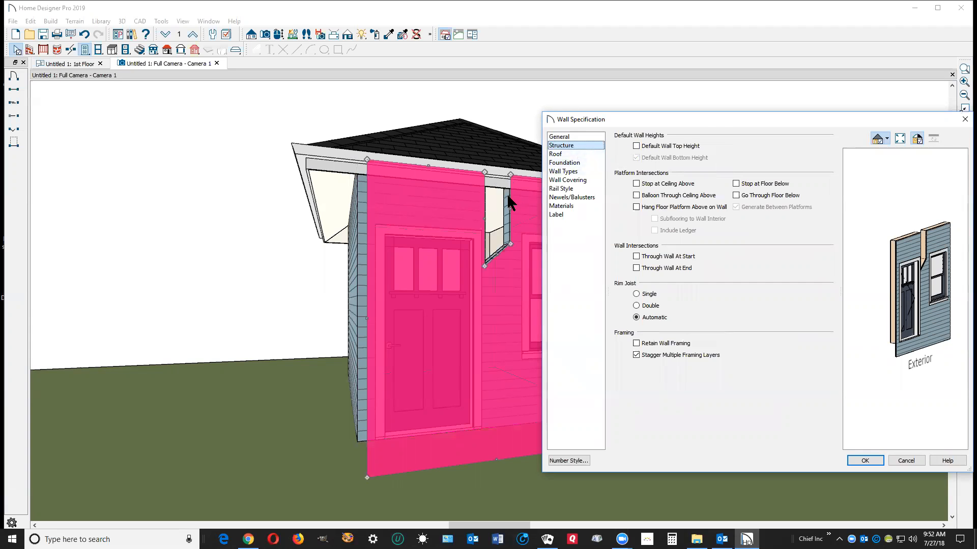
{"action": "left_click", "coordinate": [636, 146]}
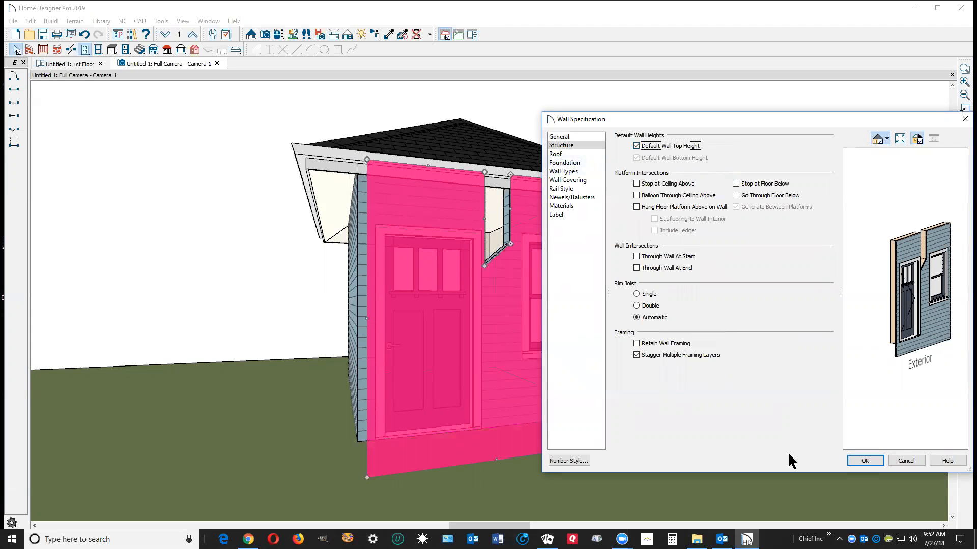
{"action": "left_click", "coordinate": [865, 460]}
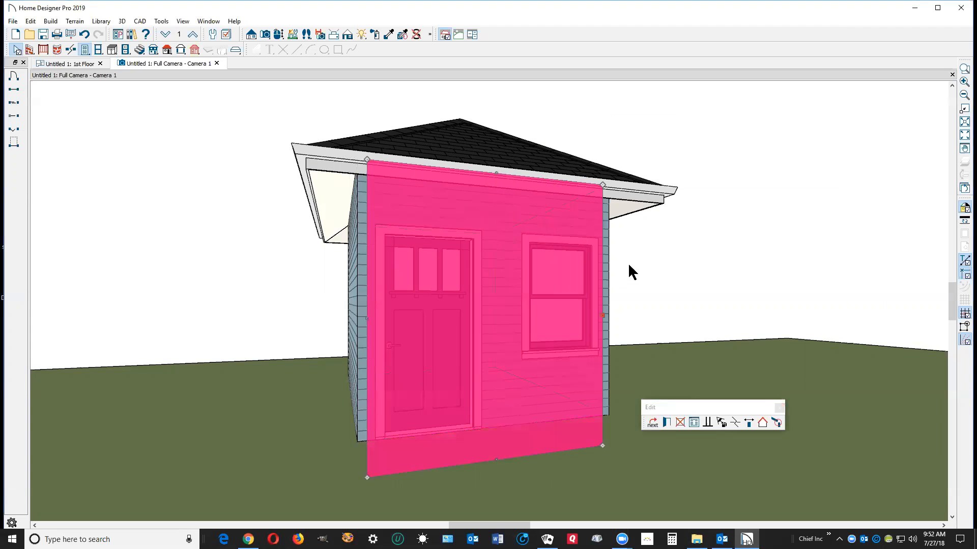
{"action": "left_click", "coordinate": [707, 228]}
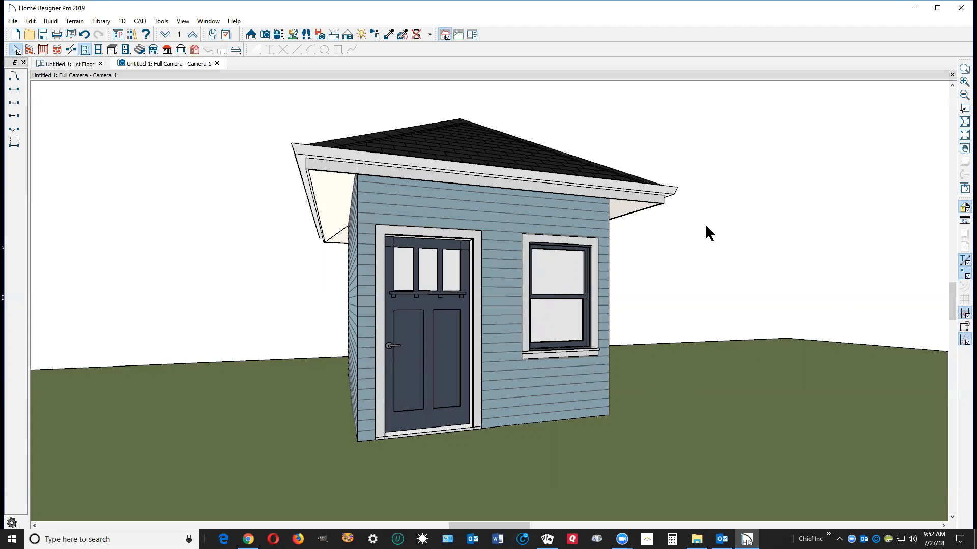
Step: Lower the entire top edge of the front wall slightly
{"action": "left_click", "coordinate": [536, 206]}
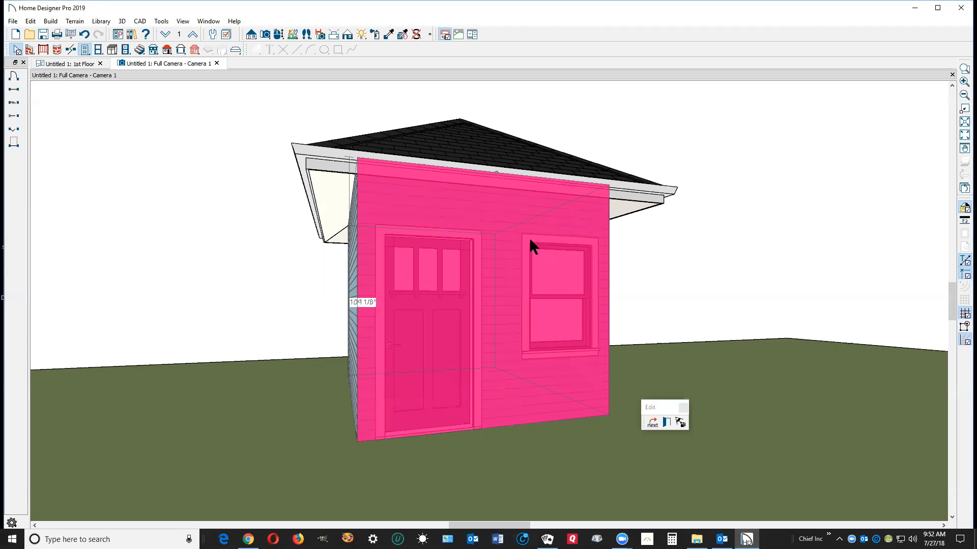
{"action": "left_click", "coordinate": [652, 423]}
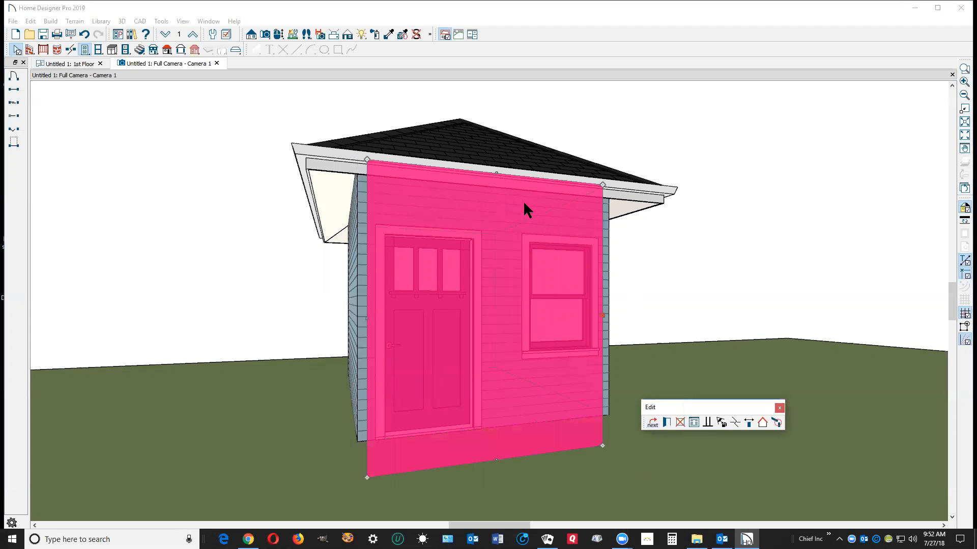
{"action": "left_click_drag", "start_coordinate": [499, 175], "coordinate": [501, 181]}
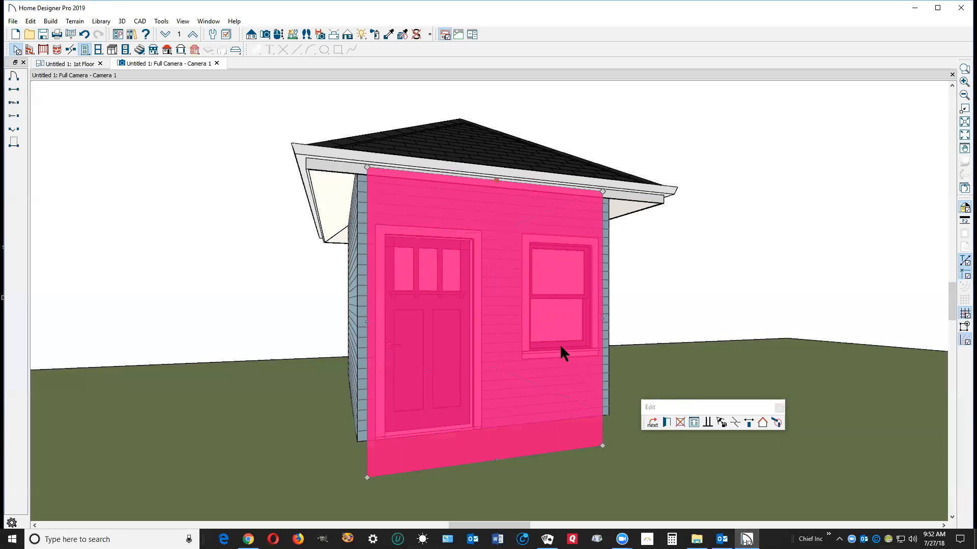
{"action": "left_click", "coordinate": [724, 293]}
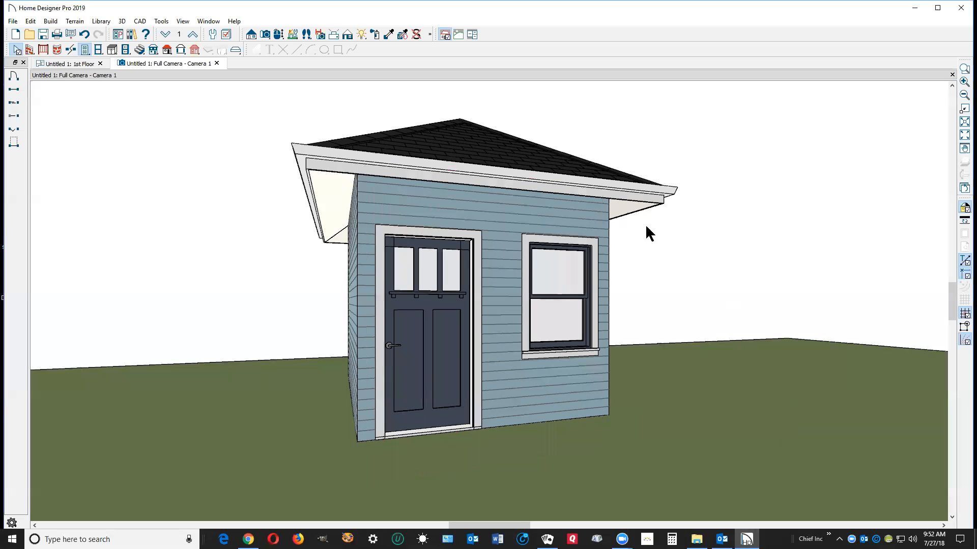
Step: Reset the lowered front wall to Default Wall Top Height in its wall specification
{"action": "left_click", "coordinate": [525, 203]}
{"action": "left_click", "coordinate": [667, 422]}
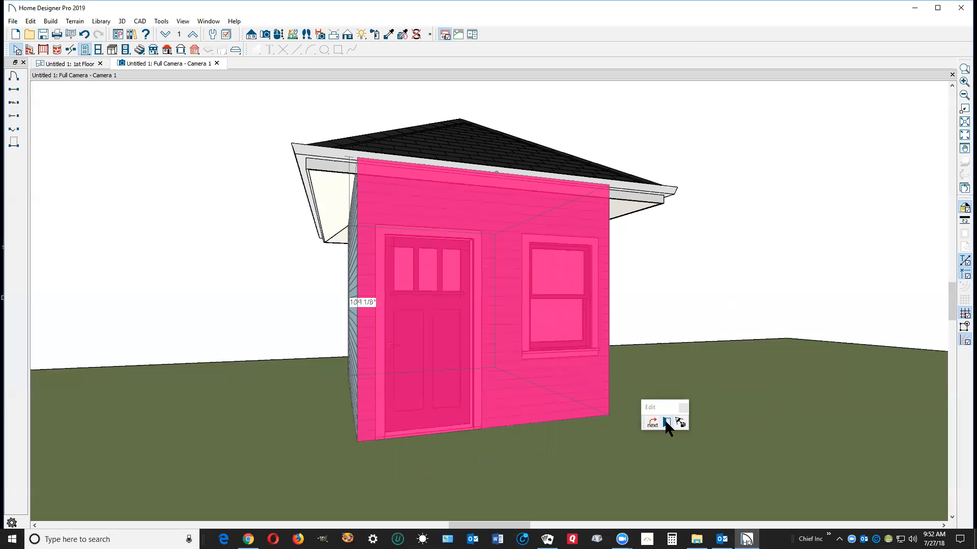
{"action": "left_click", "coordinate": [546, 341]}
{"action": "left_click", "coordinate": [653, 424]}
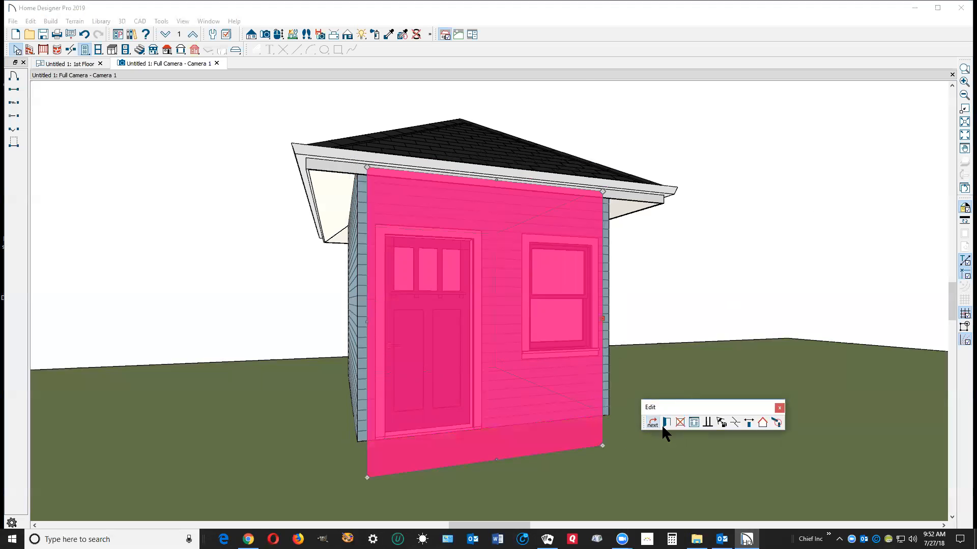
{"action": "left_click", "coordinate": [666, 424]}
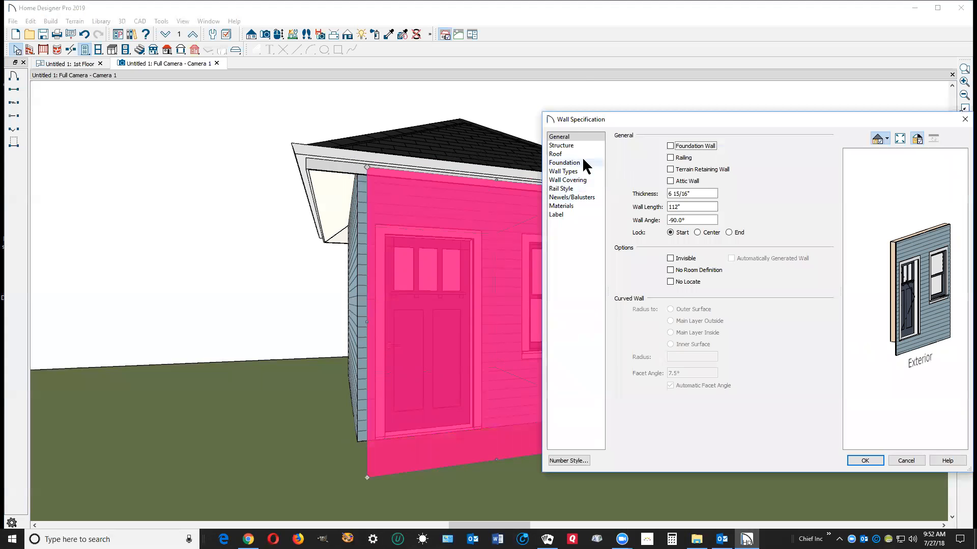
{"action": "left_click", "coordinate": [582, 146]}
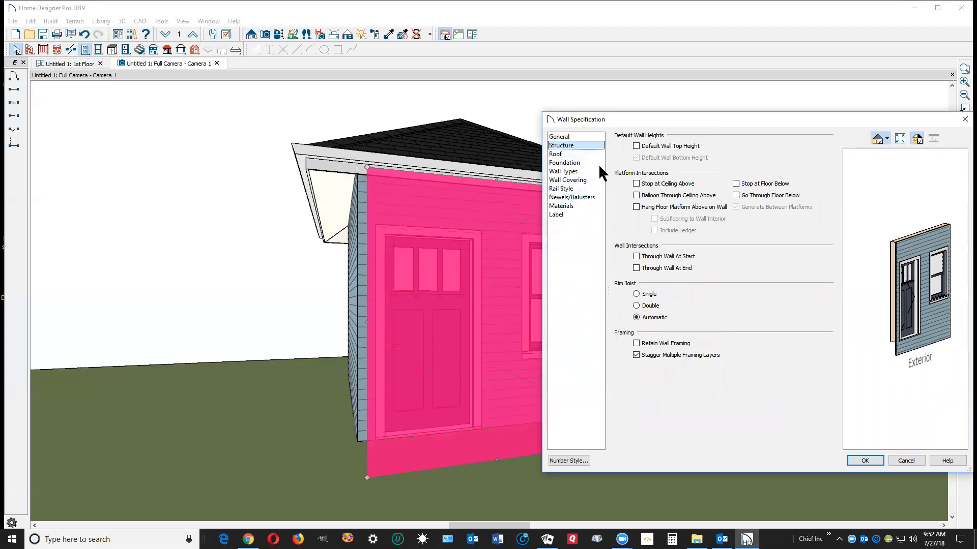
{"action": "left_click", "coordinate": [644, 146]}
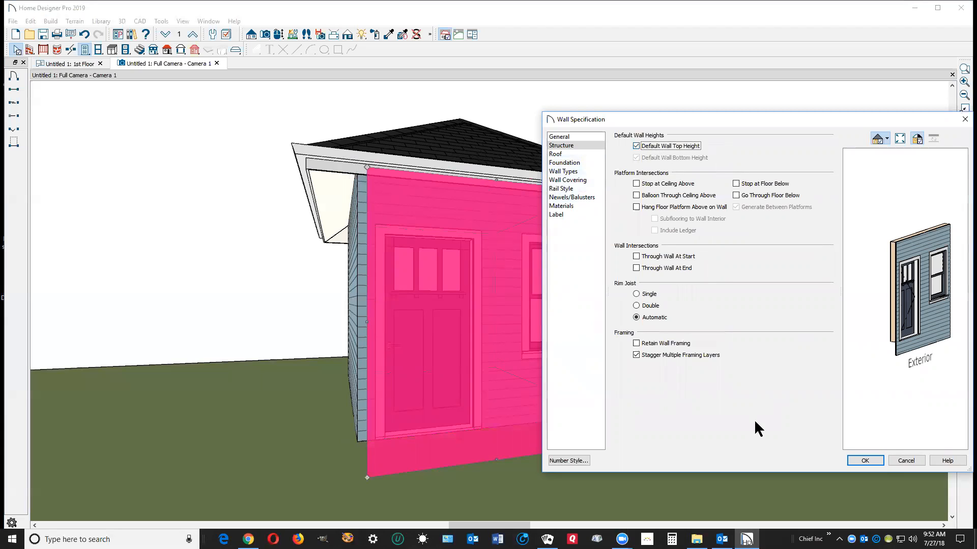
{"action": "left_click", "coordinate": [871, 458]}
{"action": "left_click", "coordinate": [767, 205]}
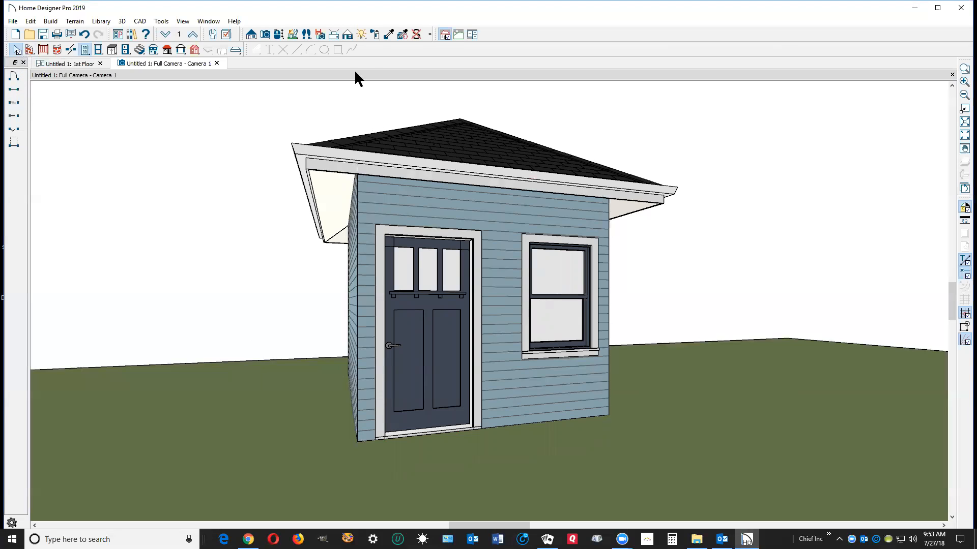
{"action": "left_click", "coordinate": [279, 33]}
{"action": "left_click_drag", "start_coordinate": [338, 228], "coordinate": [624, 327]}
{"action": "left_click_drag", "start_coordinate": [578, 301], "coordinate": [98, 285]}
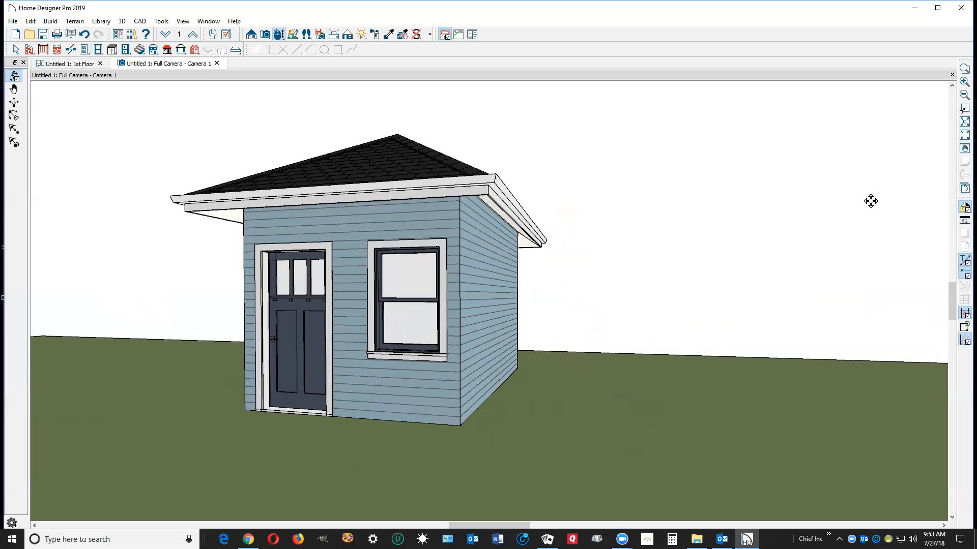
Step: Close the camera view and the floor plan without saving, and exit Home Designer Pro
{"action": "left_click", "coordinate": [952, 75]}
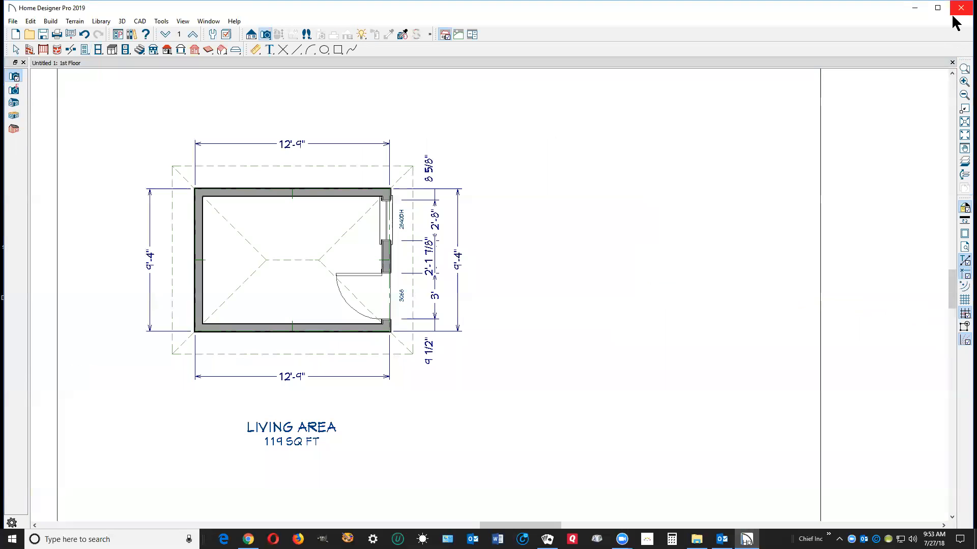
{"action": "left_click", "coordinate": [952, 63]}
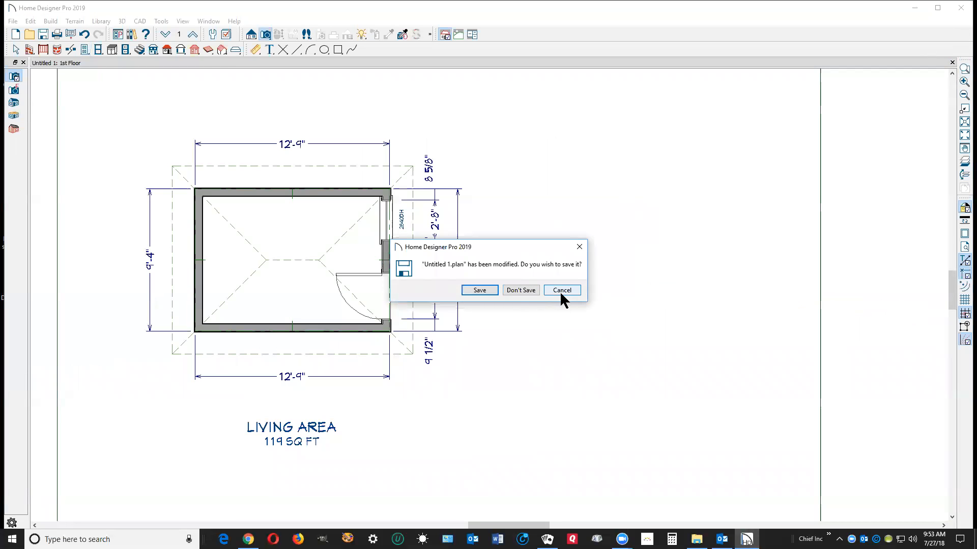
{"action": "left_click", "coordinate": [516, 293]}
{"action": "left_click", "coordinate": [960, 7]}
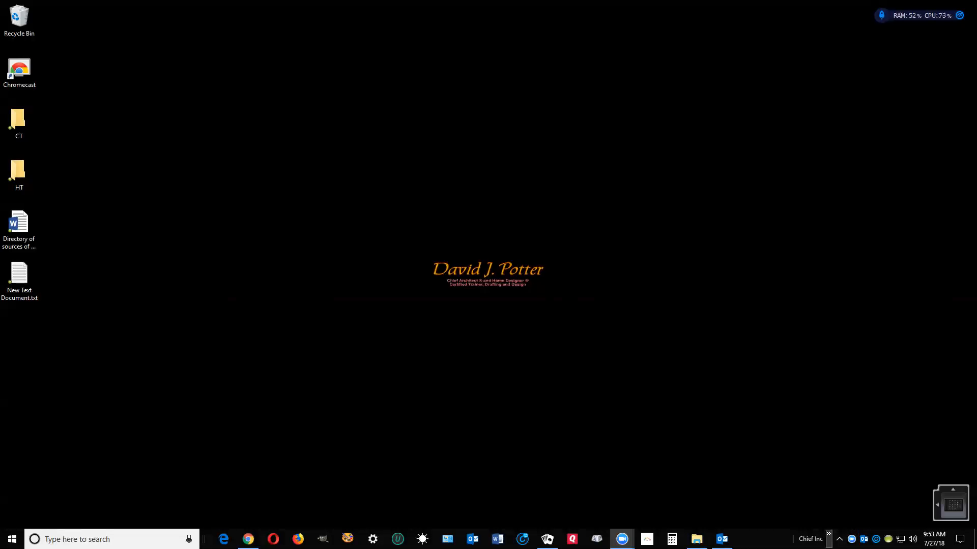
Step: Open Chief Architect Premier X10 with plan, layout and library files associated to it, and start a new plan
{"action": "left_click", "coordinate": [828, 535]}
{"action": "left_click", "coordinate": [859, 431]}
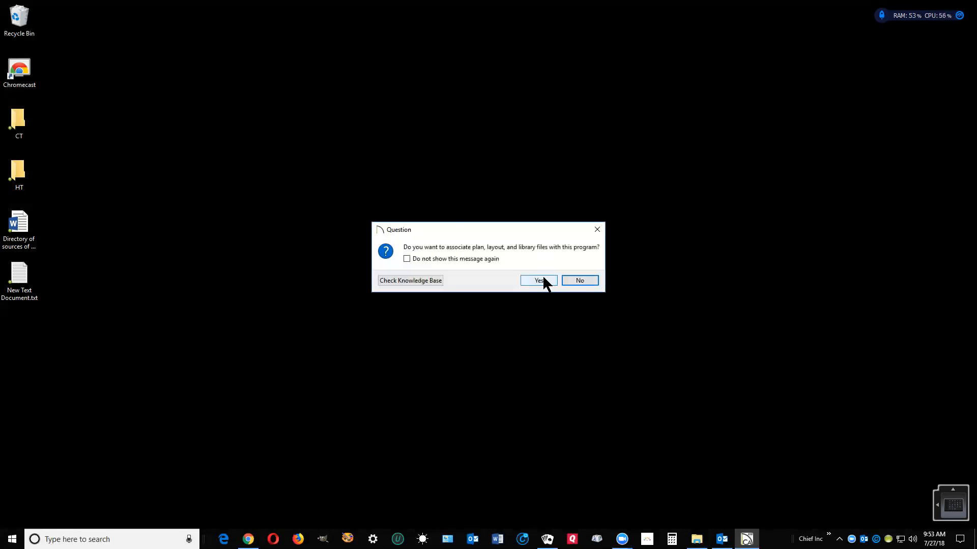
{"action": "left_click", "coordinate": [543, 281]}
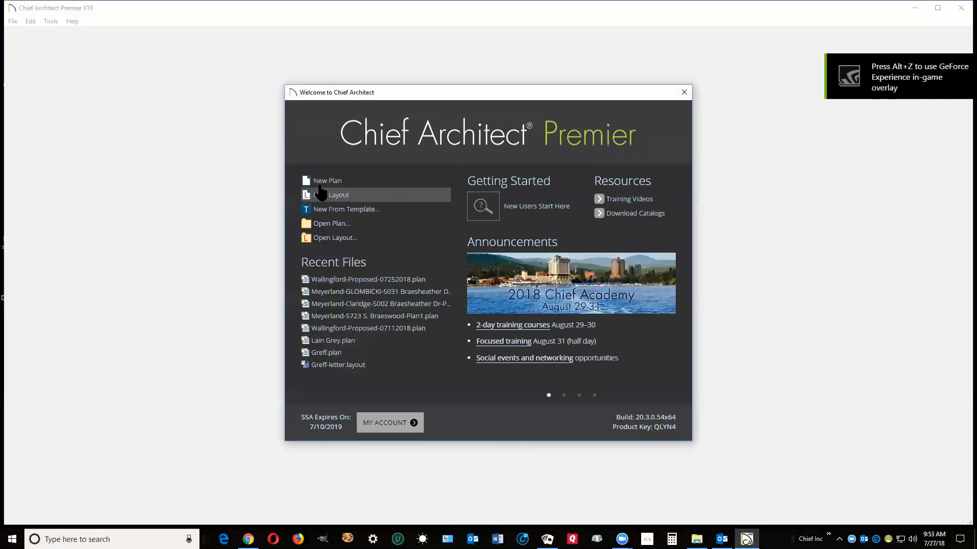
{"action": "left_click", "coordinate": [323, 181]}
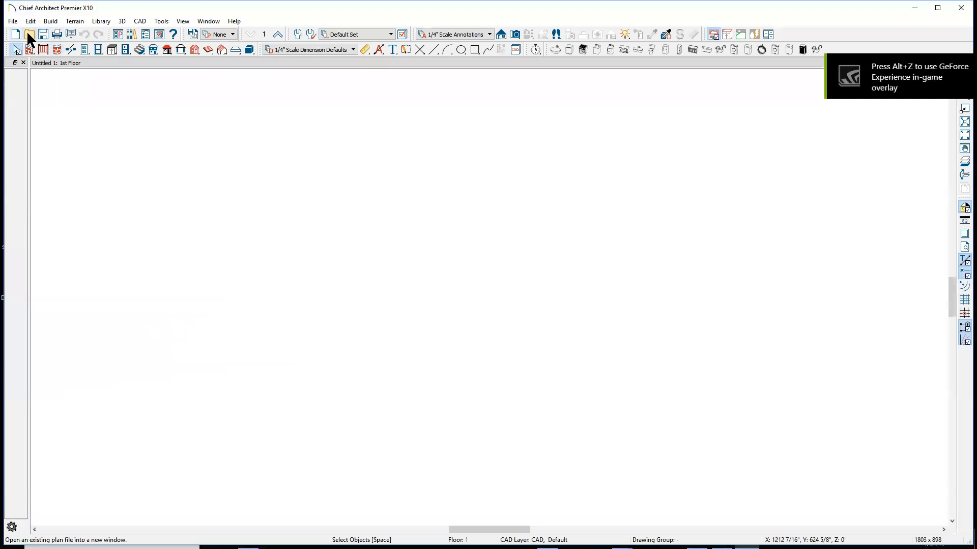
Step: Draw four connected exterior walls forming a closed, roughly square building on the first floor
{"action": "left_click", "coordinate": [29, 49]}
{"action": "left_click_drag", "start_coordinate": [400, 392], "coordinate": [406, 233]}
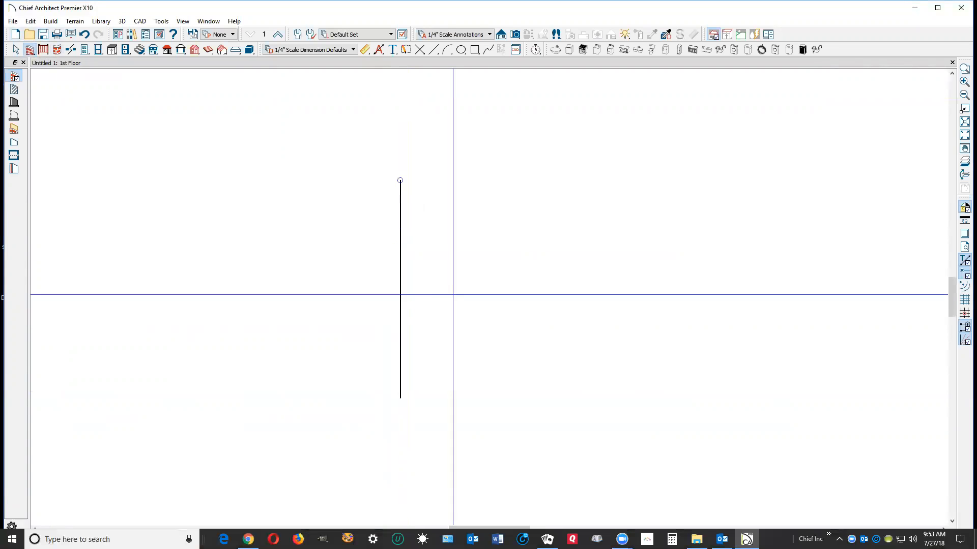
{"action": "left_click_drag", "start_coordinate": [401, 182], "coordinate": [400, 399]}
{"action": "key", "text": "space"}
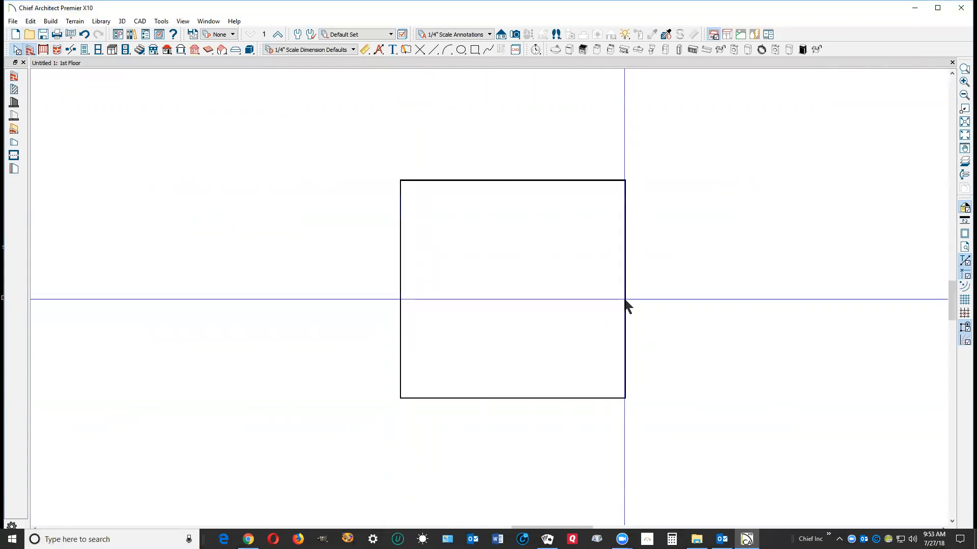
Step: Reposition the building's right-hand wall so it is 20 ft from the opposite left-hand wall
{"action": "left_click", "coordinate": [626, 300]}
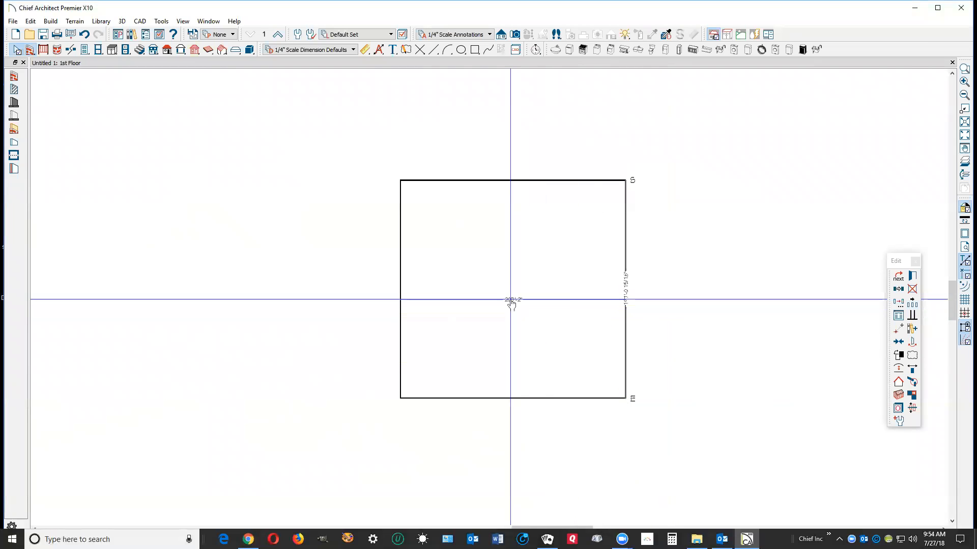
{"action": "left_click", "coordinate": [513, 300]}
{"action": "type", "text": "2"}
{"action": "type", "text": "4"}
{"action": "key", "text": "Return"}
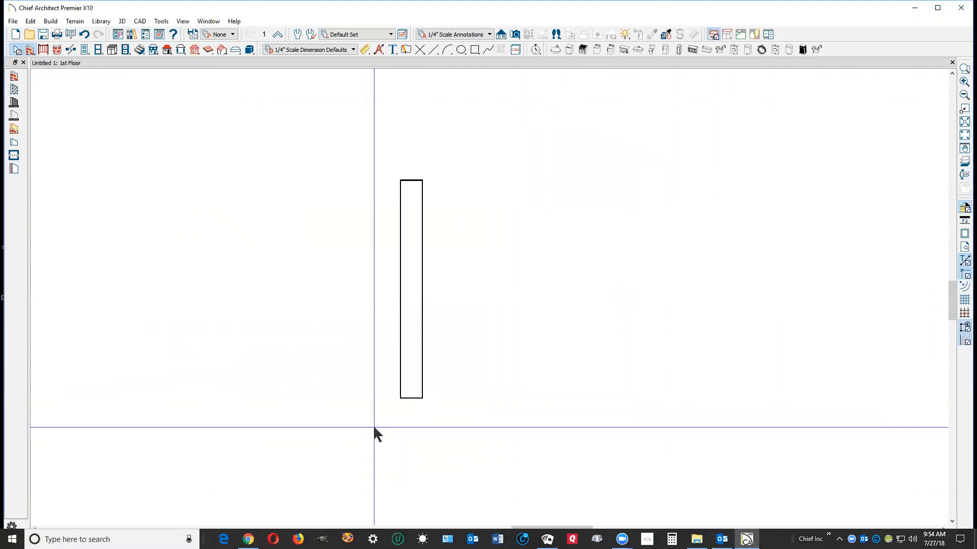
Step: Move the building's lower wall so its distance from the opposite upper wall is 20 ft
{"action": "left_click", "coordinate": [411, 398]}
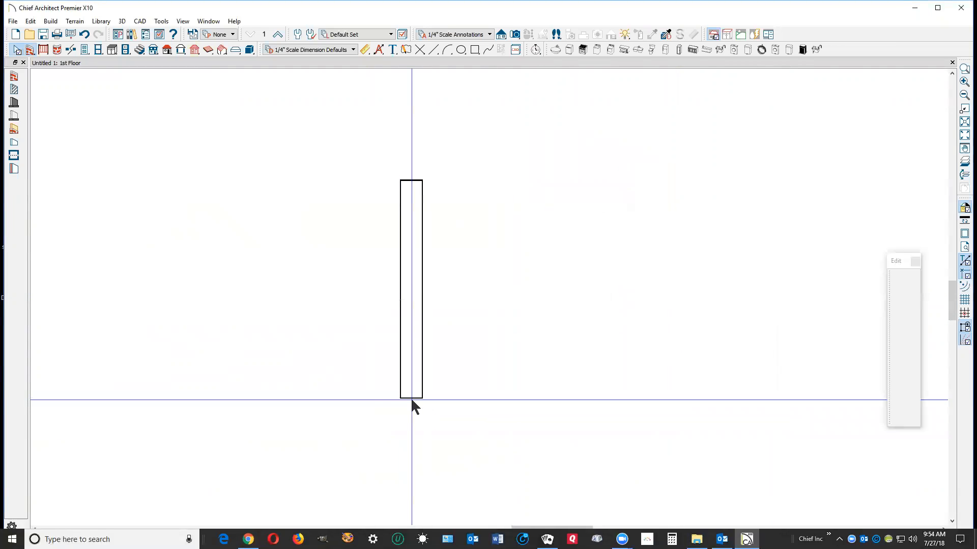
{"action": "left_click", "coordinate": [413, 300]}
{"action": "type", "text": "2"}
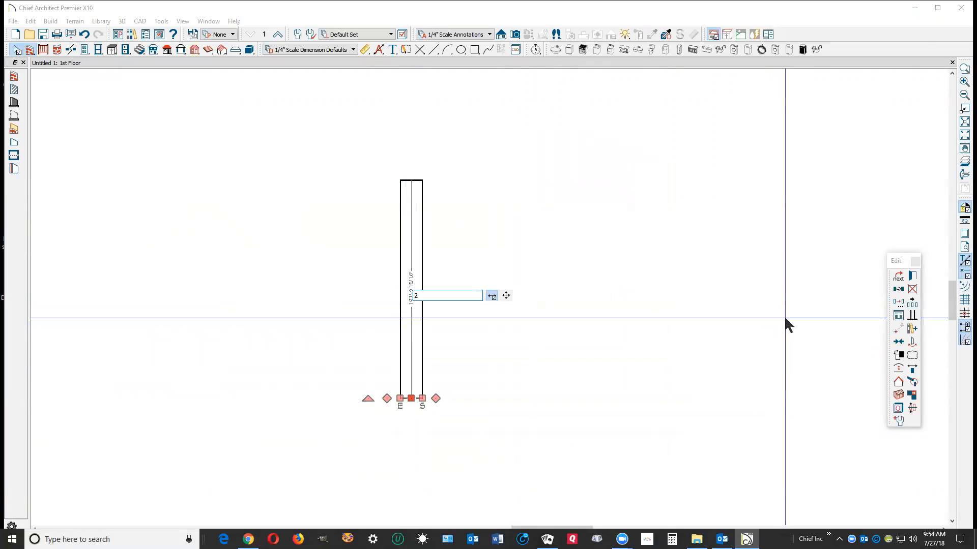
{"action": "type", "text": "4"}
{"action": "key", "text": "Return"}
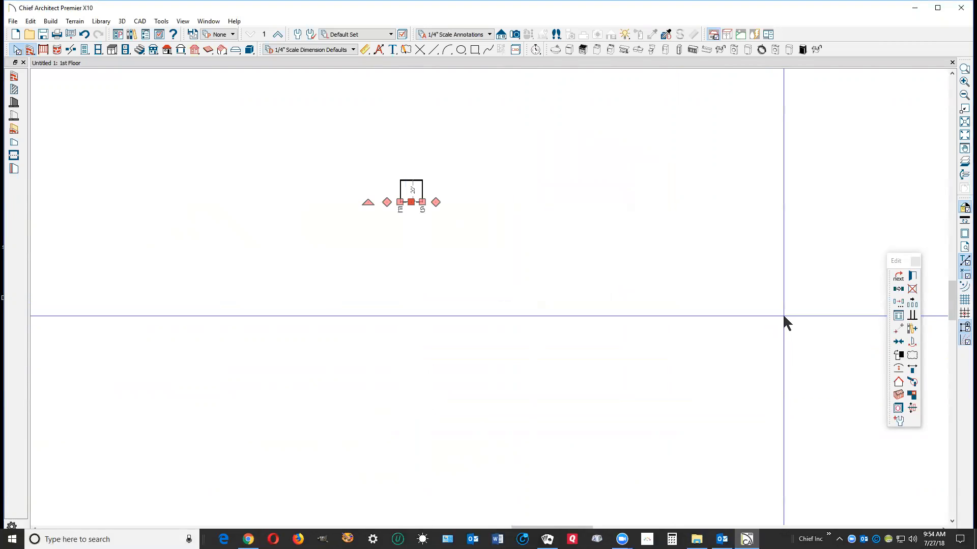
Step: Build automatic roof planes over the square building, keeping the default roof settings
{"action": "scroll", "coordinate": [394, 149], "scroll_direction": "up", "scroll_amount": 5}
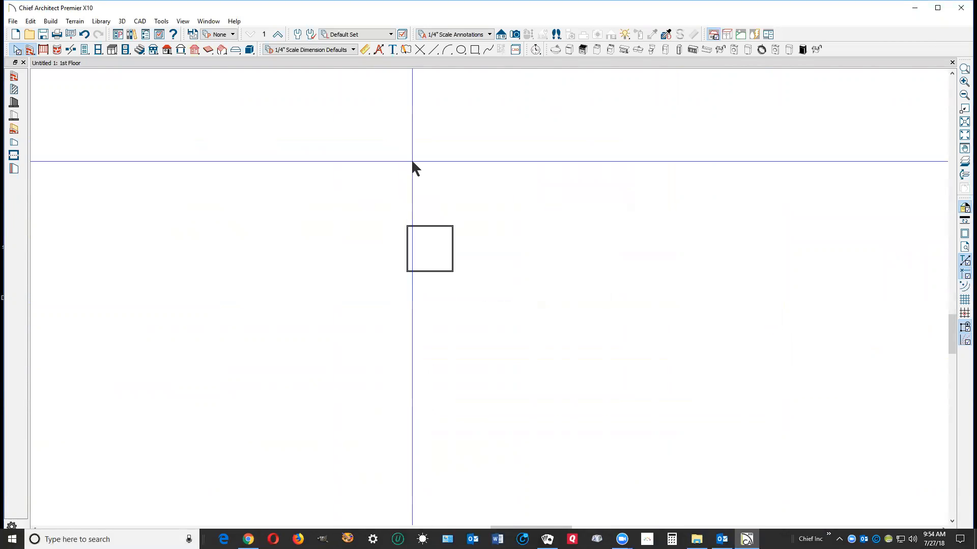
{"action": "left_click", "coordinate": [167, 50]}
{"action": "left_click", "coordinate": [167, 50]}
{"action": "left_click", "coordinate": [435, 38]}
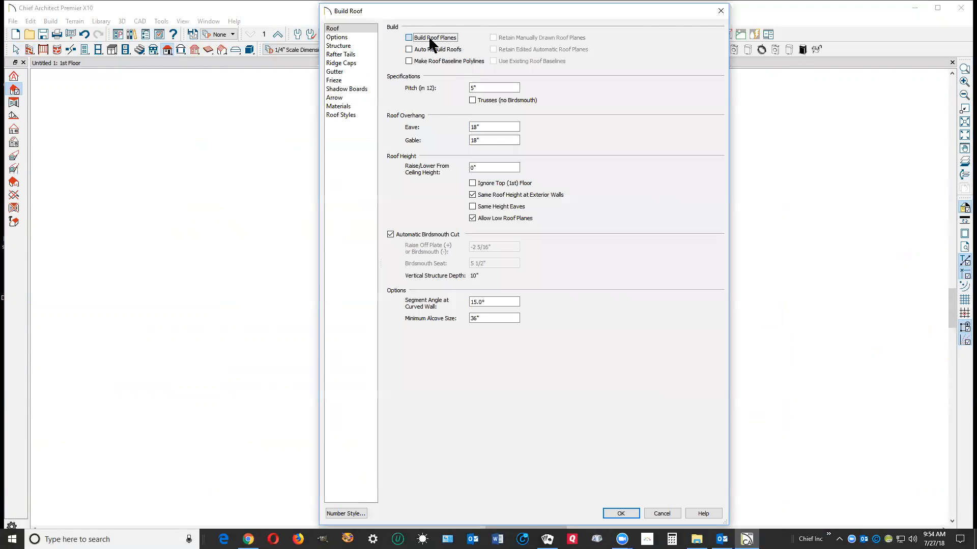
{"action": "left_click", "coordinate": [618, 514]}
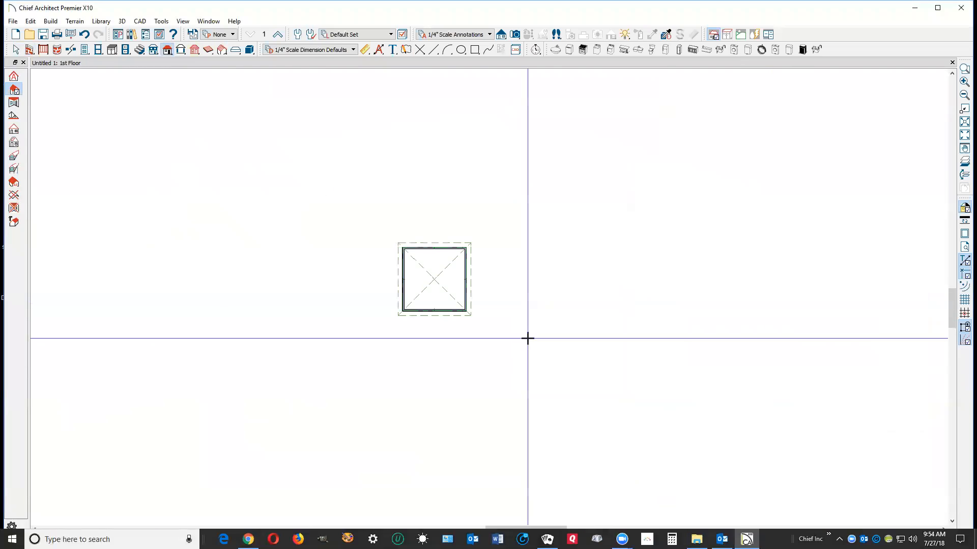
Step: Create a new layout file, switch its snap grid off and its reference grid on
{"action": "left_click", "coordinate": [13, 22]}
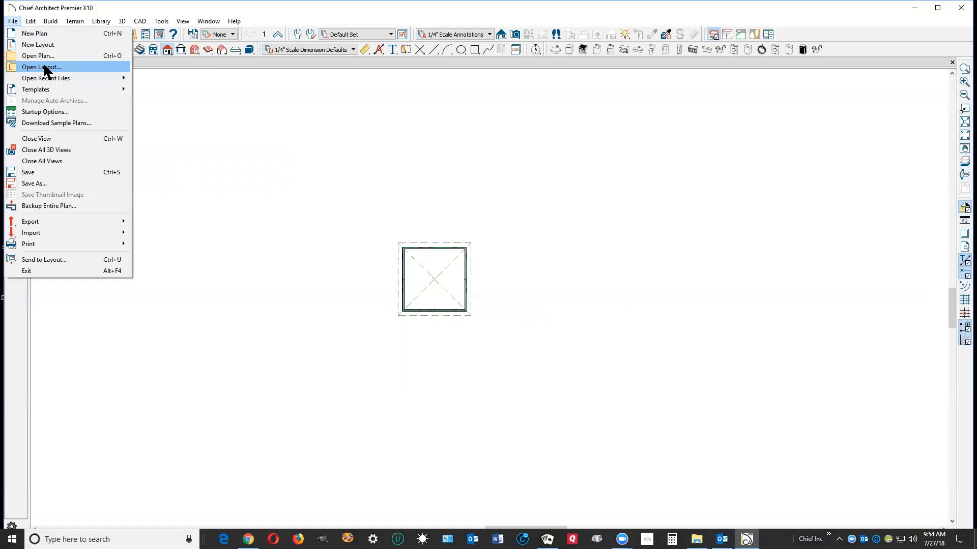
{"action": "left_click", "coordinate": [61, 44]}
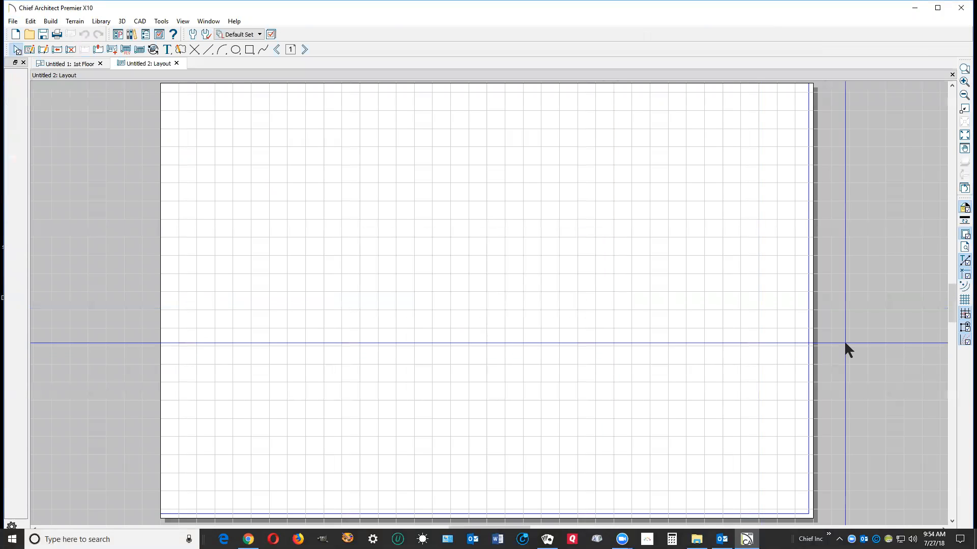
{"action": "left_click", "coordinate": [961, 311]}
{"action": "left_click", "coordinate": [961, 300]}
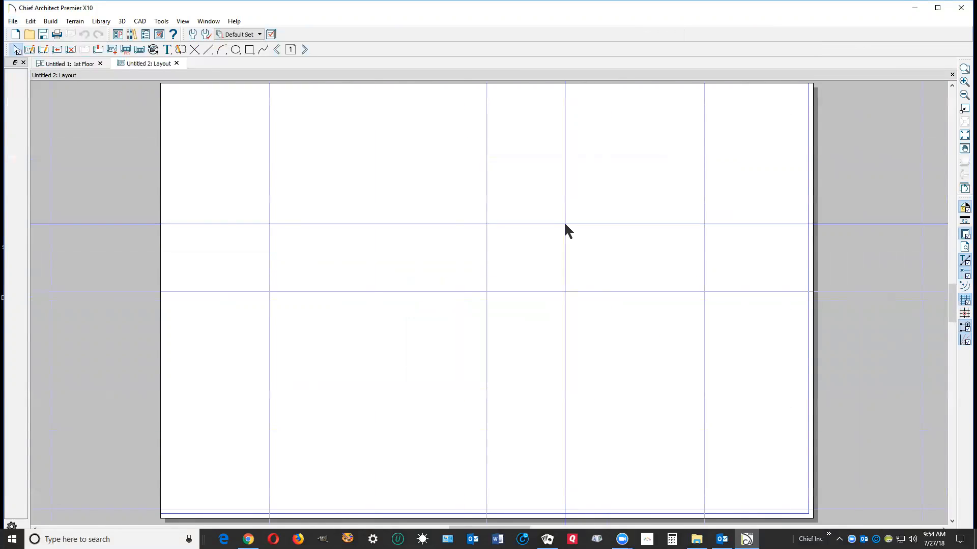
Step: Return to the first-floor plan and create a cross section/elevation view looking straight at the building's lower wall
{"action": "key", "text": "ctrl+Tab"}
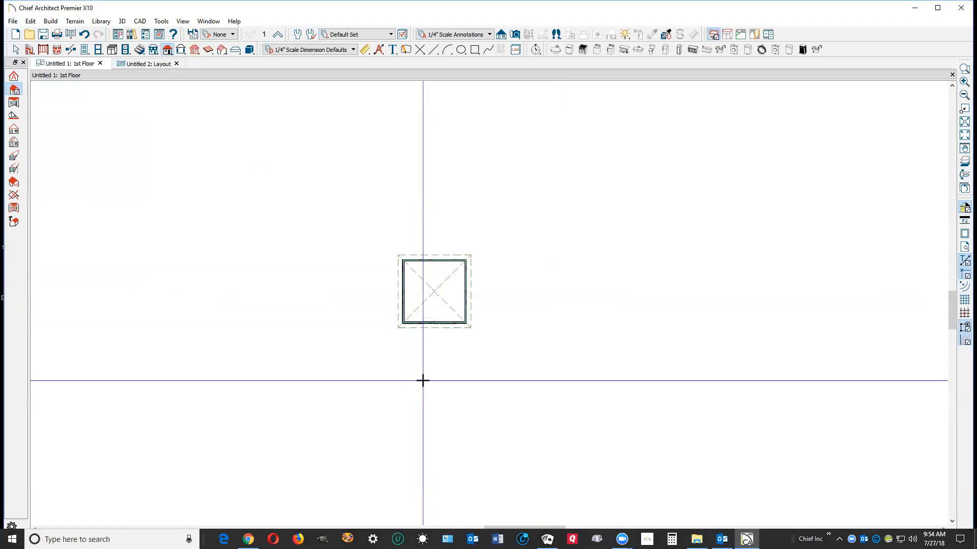
{"action": "left_click", "coordinate": [501, 34]}
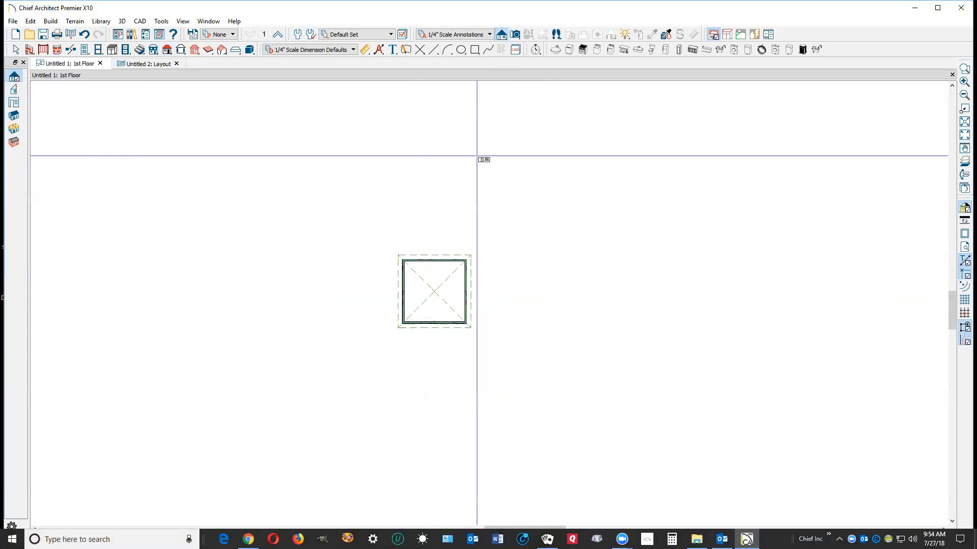
{"action": "left_click", "coordinate": [433, 457]}
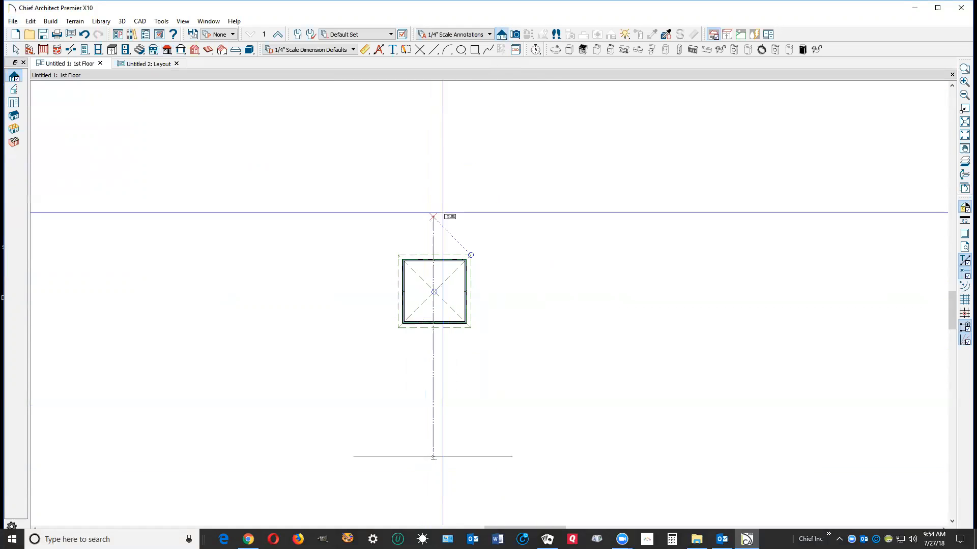
{"action": "left_click", "coordinate": [448, 131]}
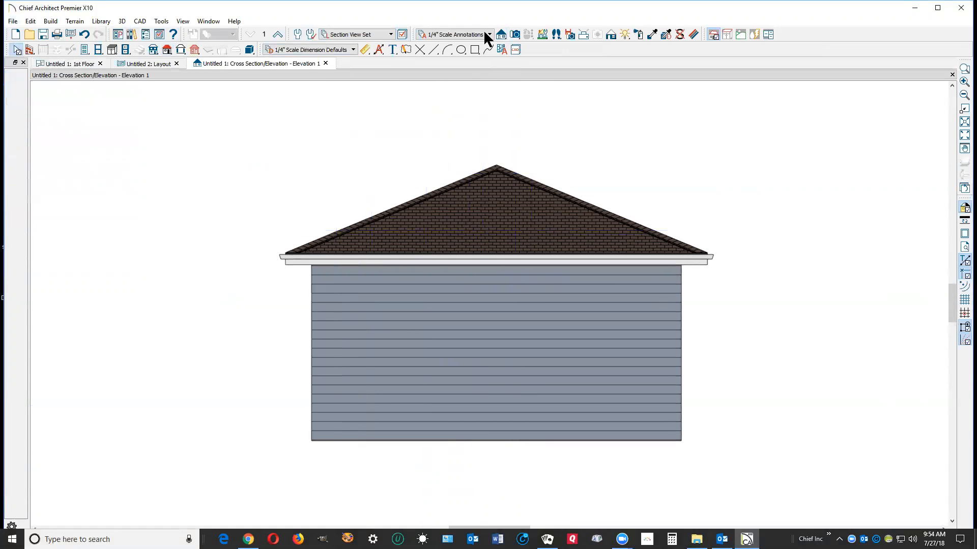
Step: Place a 3050DH window near each end of the front wall and a hinged door midway between them
{"action": "left_click", "coordinate": [99, 50]}
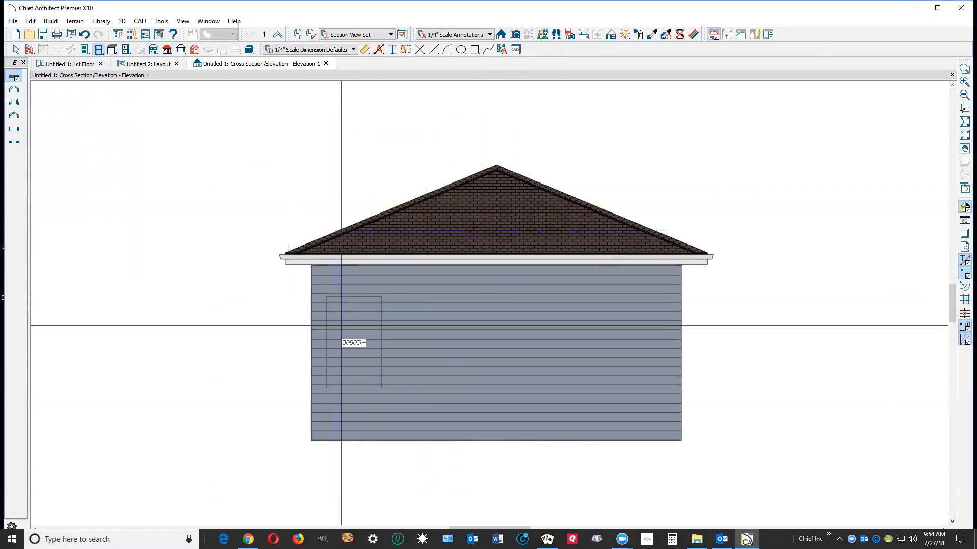
{"action": "left_click", "coordinate": [342, 326]}
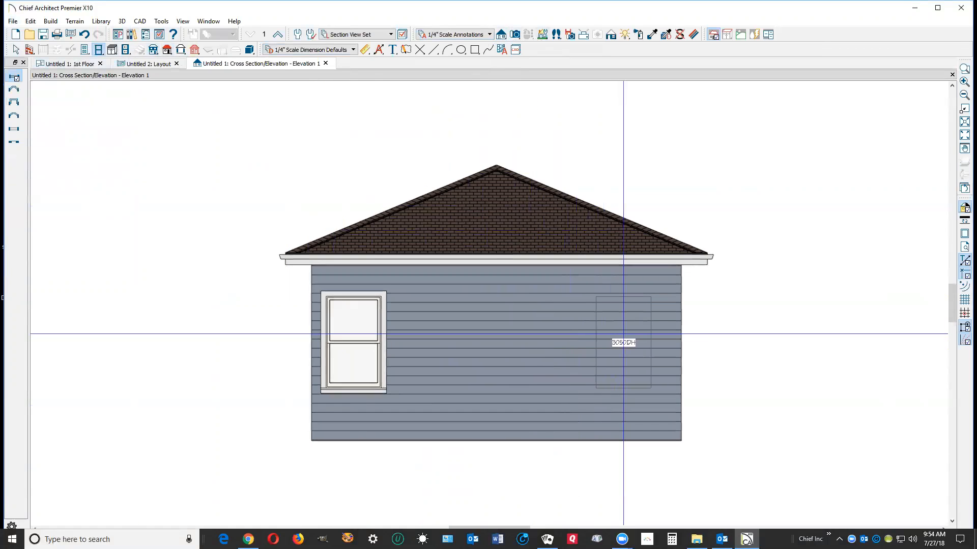
{"action": "left_click", "coordinate": [623, 330]}
{"action": "left_click", "coordinate": [85, 49]}
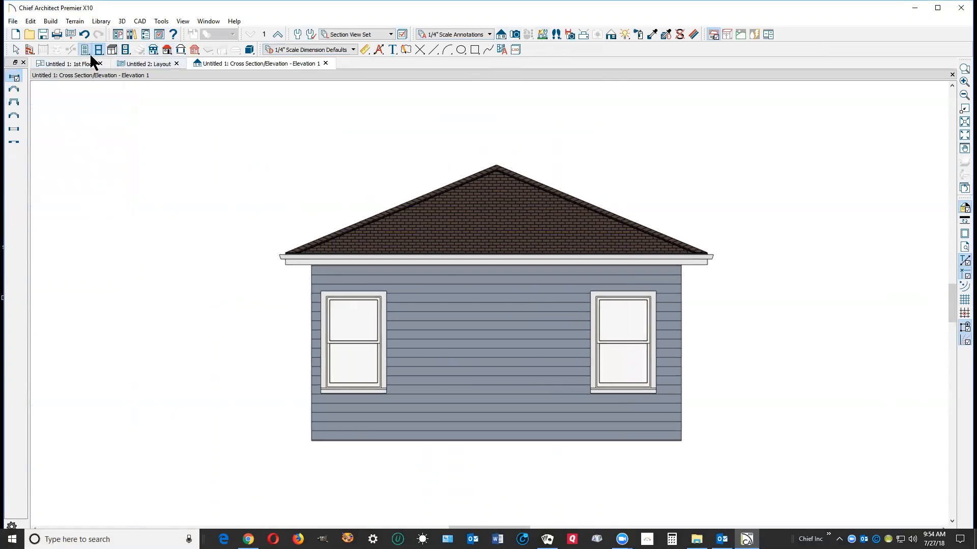
{"action": "left_click", "coordinate": [498, 359]}
{"action": "key", "text": "Escape"}
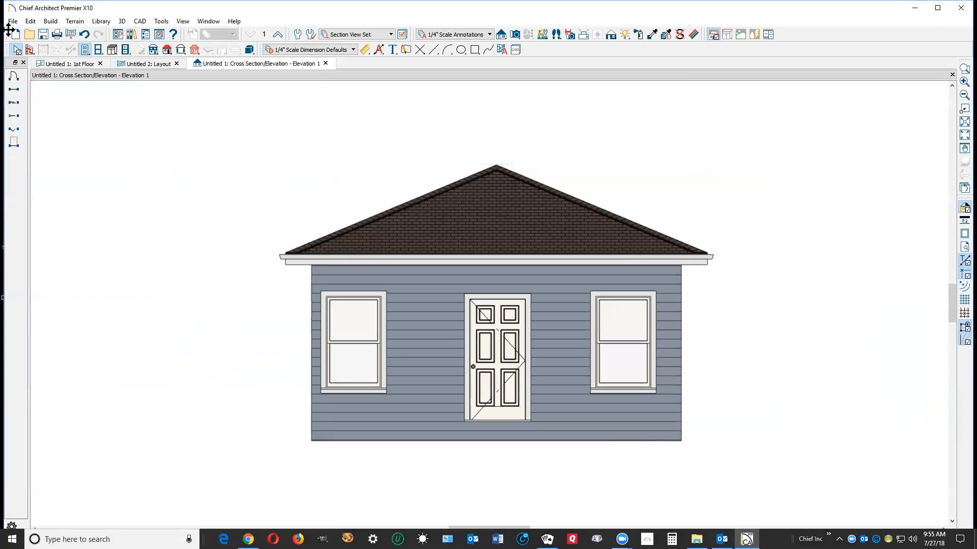
Step: Save the plan as Untitled 1.plan on the Desktop and send the elevation to layout page 1 as plot lines at 1/4 in = 1 ft
{"action": "left_click", "coordinate": [13, 21]}
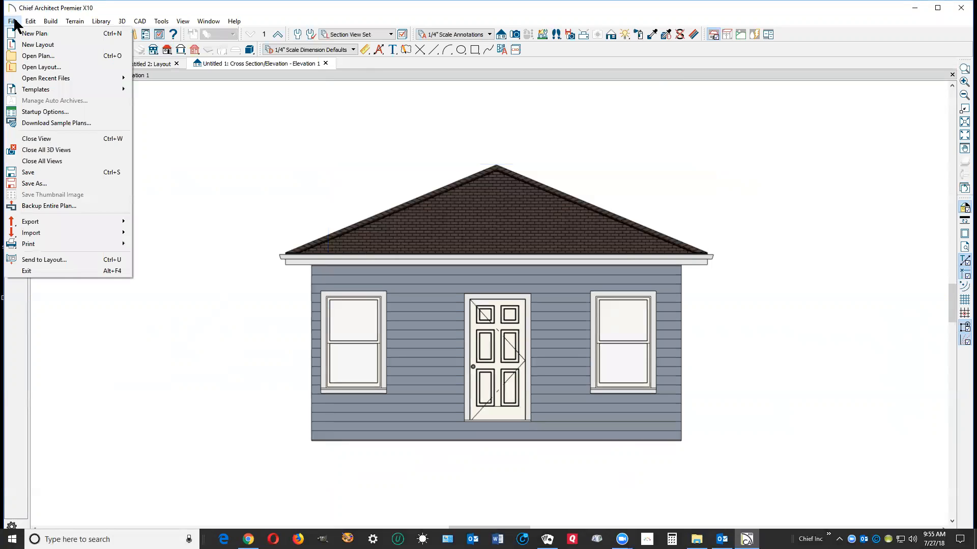
{"action": "left_click", "coordinate": [63, 259]}
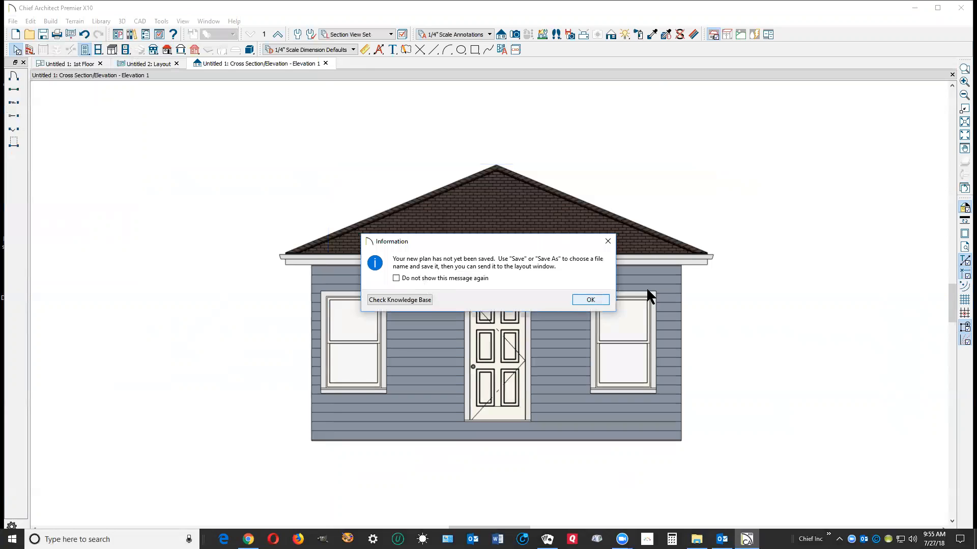
{"action": "left_click", "coordinate": [603, 299]}
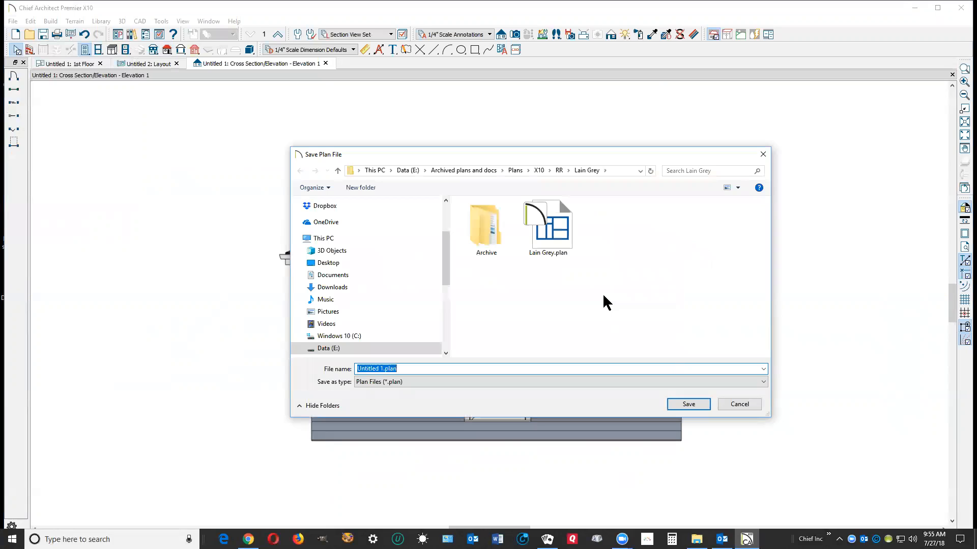
{"action": "left_click", "coordinate": [344, 262]}
{"action": "left_click", "coordinate": [687, 405]}
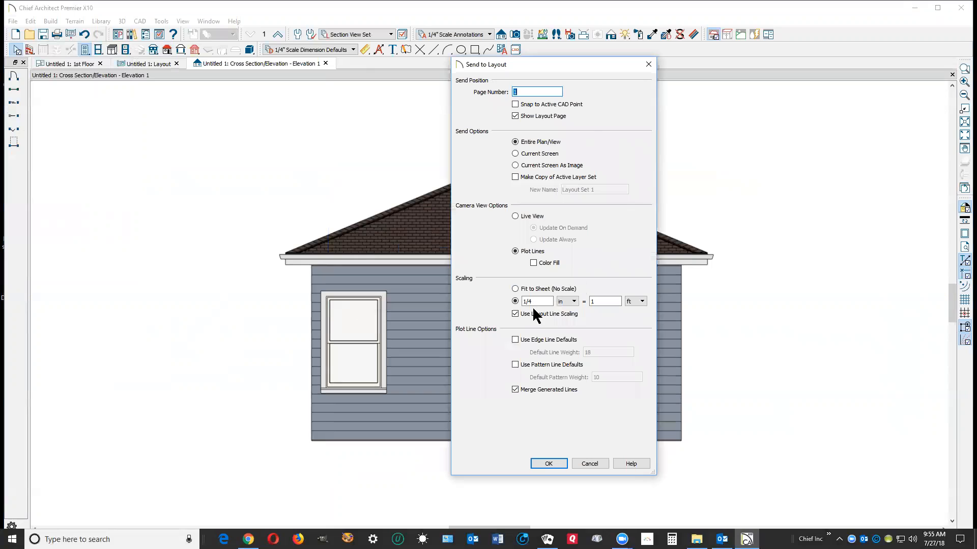
{"action": "double_click", "coordinate": [530, 302]}
{"action": "left_click", "coordinate": [548, 464]}
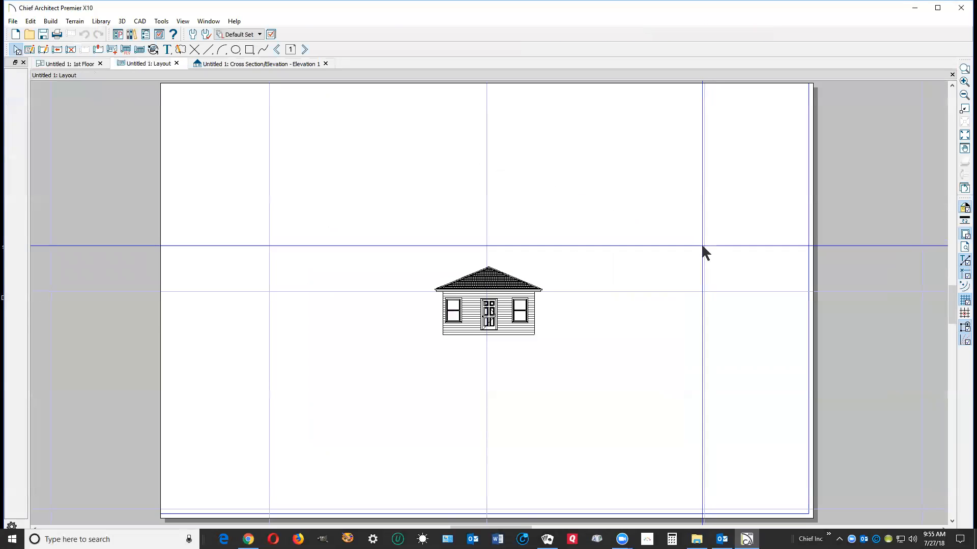
Step: Change the scale of the elevation's layout box to 1 in = 1 ft
{"action": "left_click", "coordinate": [532, 331]}
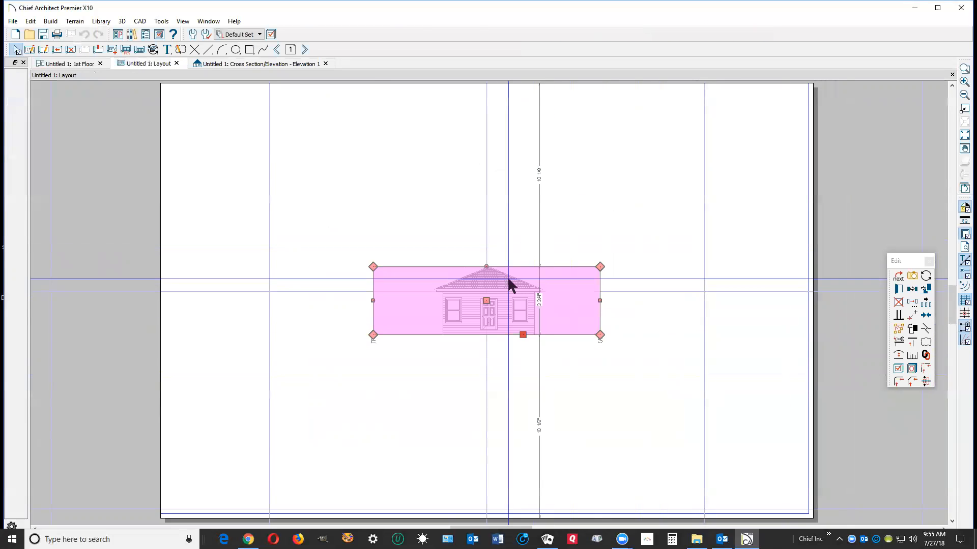
{"action": "left_click", "coordinate": [911, 355]}
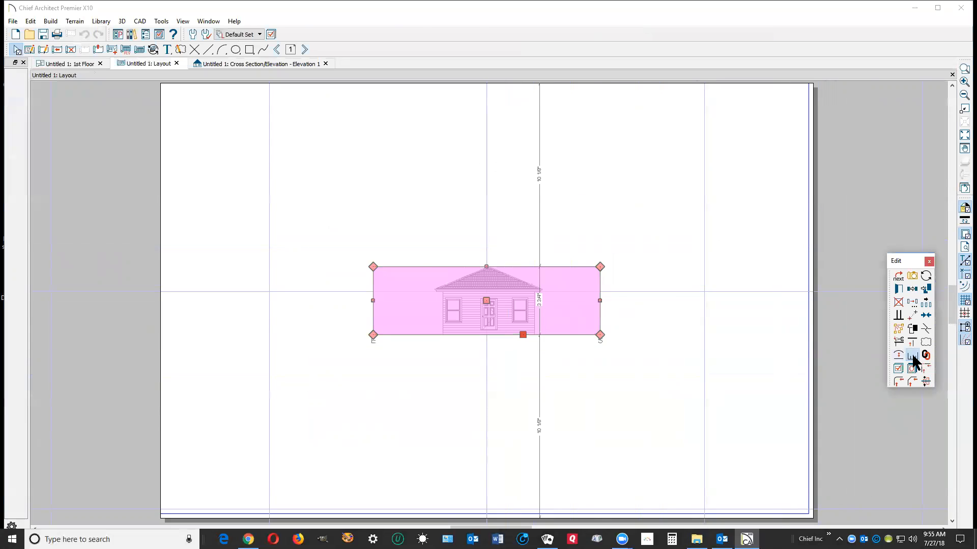
{"action": "left_click_drag", "start_coordinate": [447, 261], "coordinate": [384, 257]}
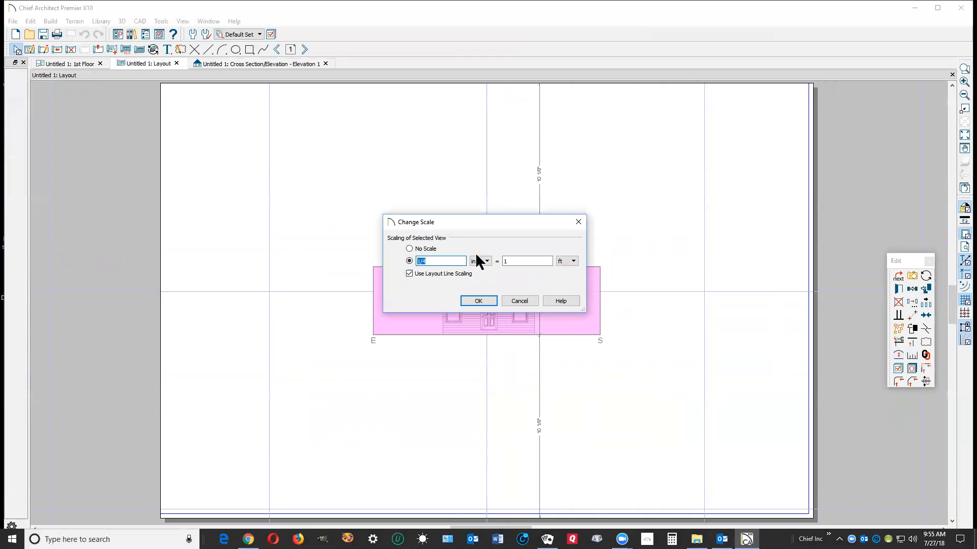
{"action": "type", "text": "1"}
{"action": "left_click", "coordinate": [479, 301]}
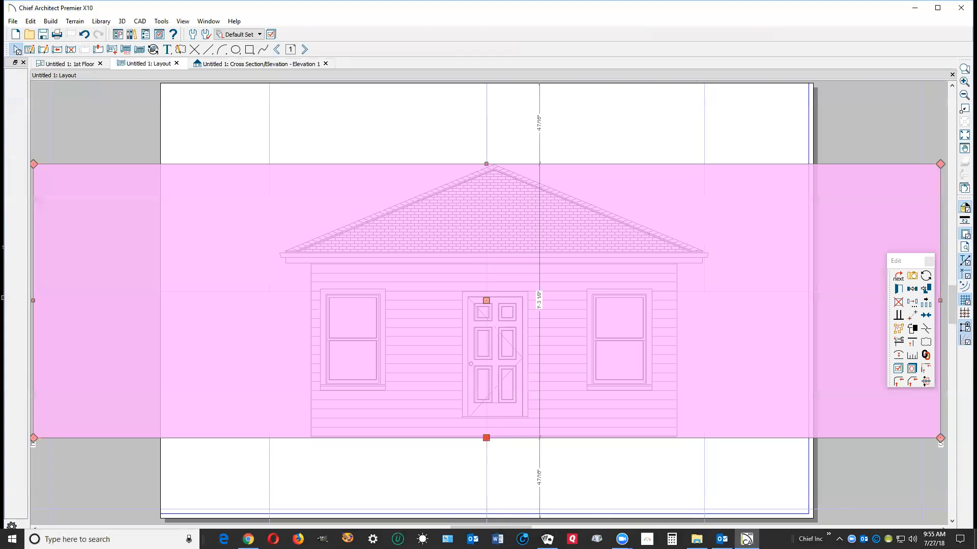
Step: Crop both sides of the elevation's layout box to about 2 ft 3 in wide so it fits within the sheet
{"action": "scroll", "coordinate": [514, 275], "scroll_direction": "down", "scroll_amount": 3}
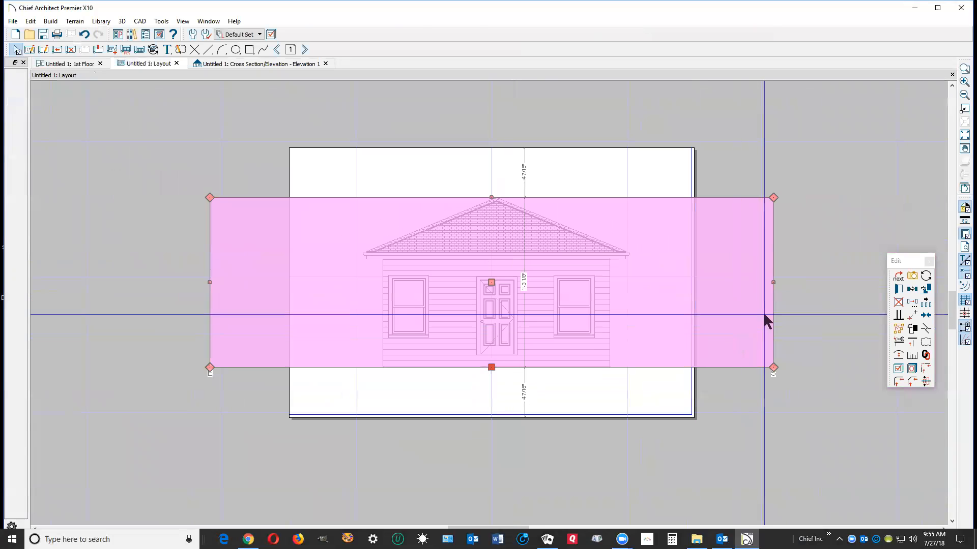
{"action": "left_click_drag", "start_coordinate": [773, 283], "coordinate": [647, 282]}
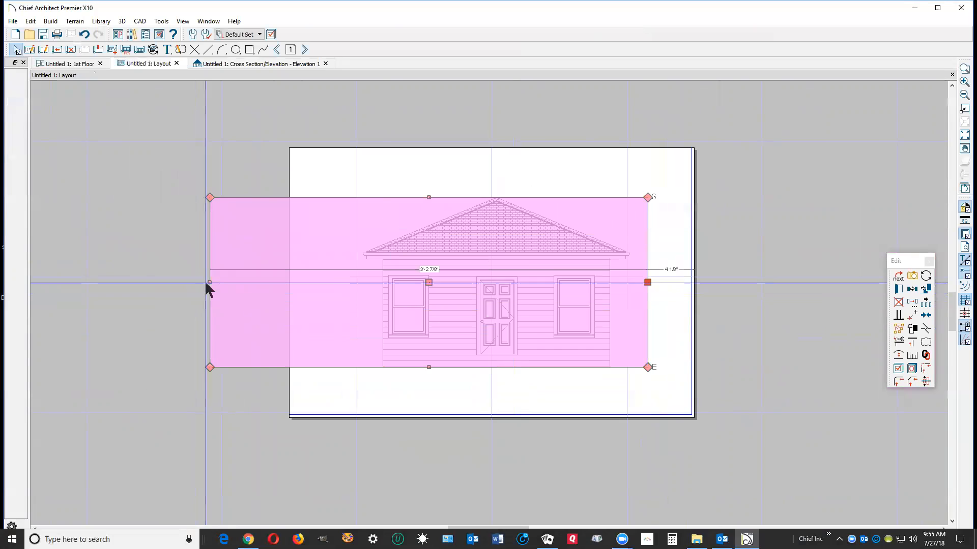
{"action": "left_click_drag", "start_coordinate": [206, 283], "coordinate": [347, 305]}
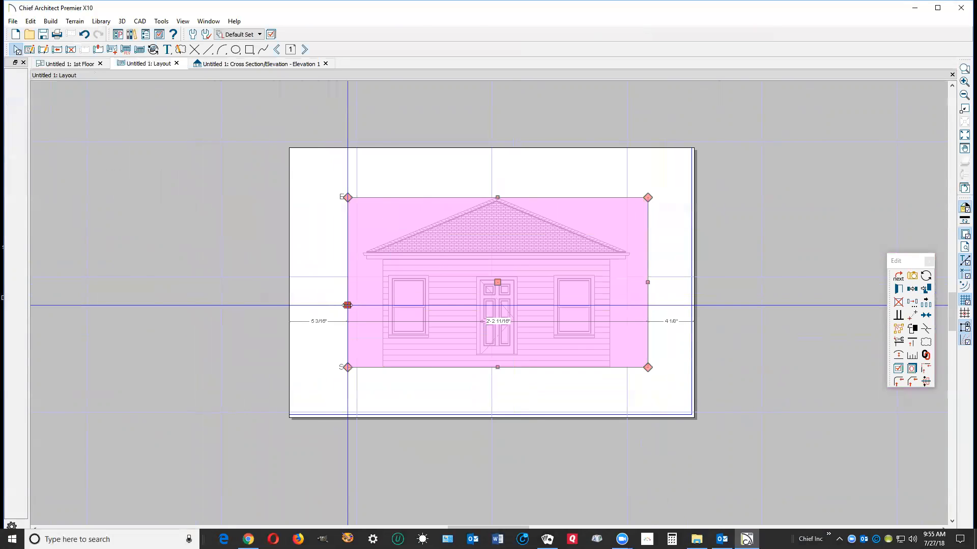
{"action": "key", "text": "Escape"}
{"action": "scroll", "coordinate": [532, 408], "scroll_direction": "up", "scroll_amount": 1}
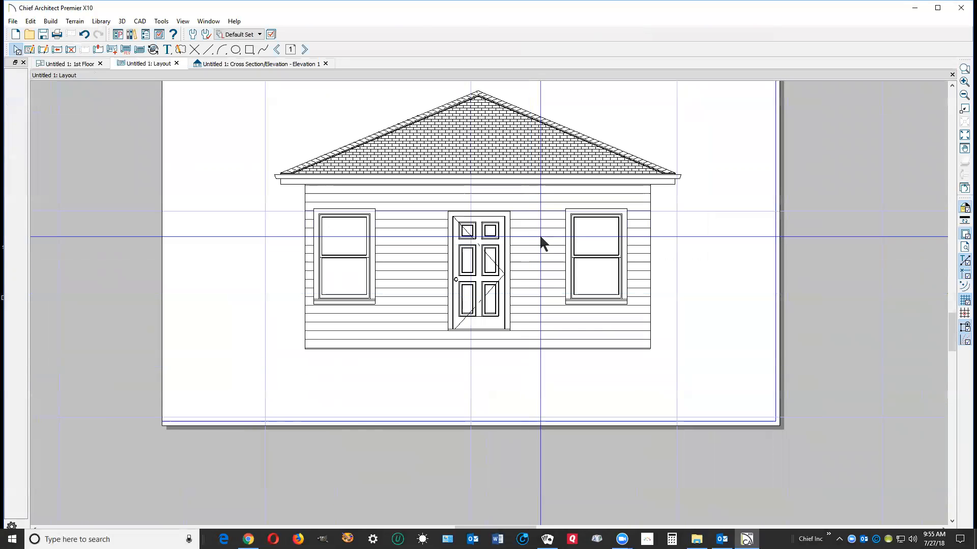
{"action": "scroll", "coordinate": [536, 255], "scroll_direction": "down", "scroll_amount": 1}
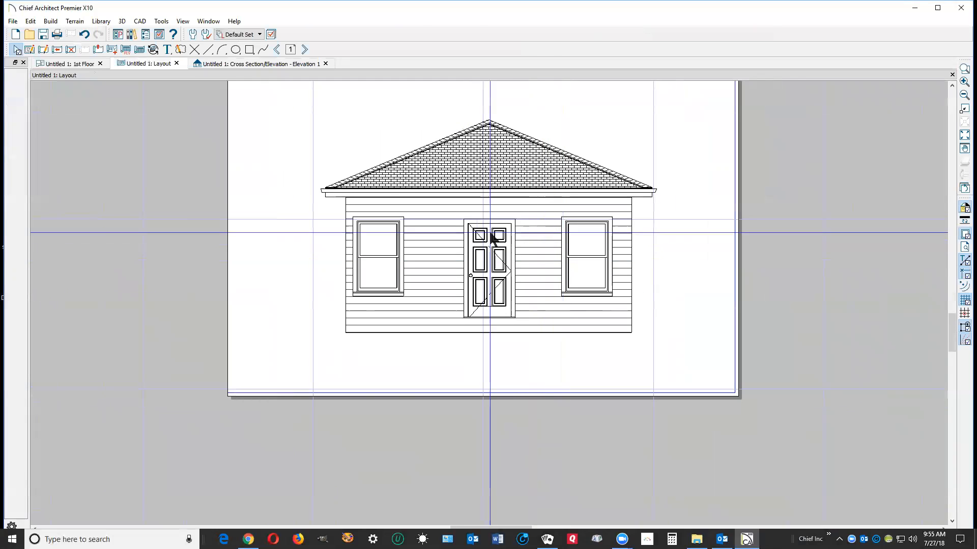
Step: Try a horizontal dimension line between the door and the right window on the layout elevation, and remove it
{"action": "scroll", "coordinate": [498, 236], "scroll_direction": "up", "scroll_amount": 3}
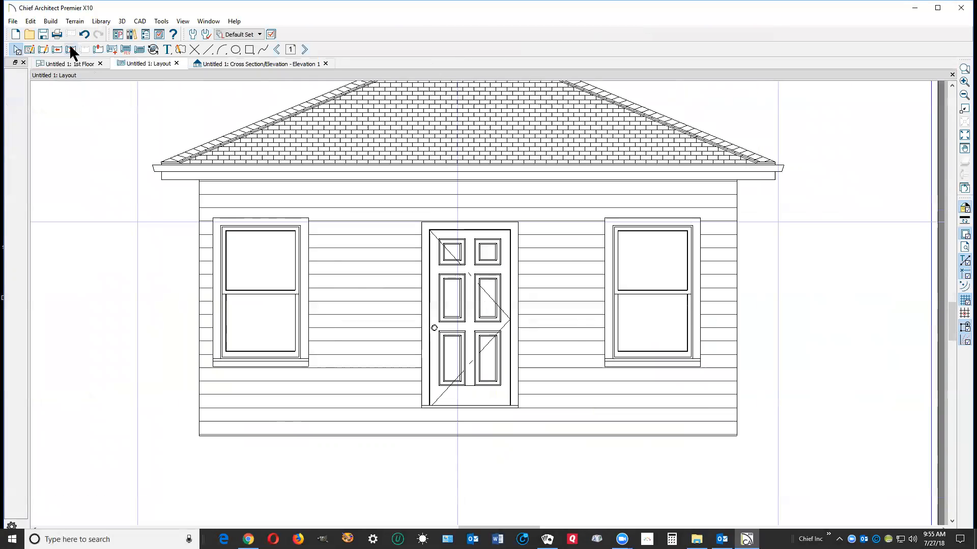
{"action": "left_click", "coordinate": [45, 48]}
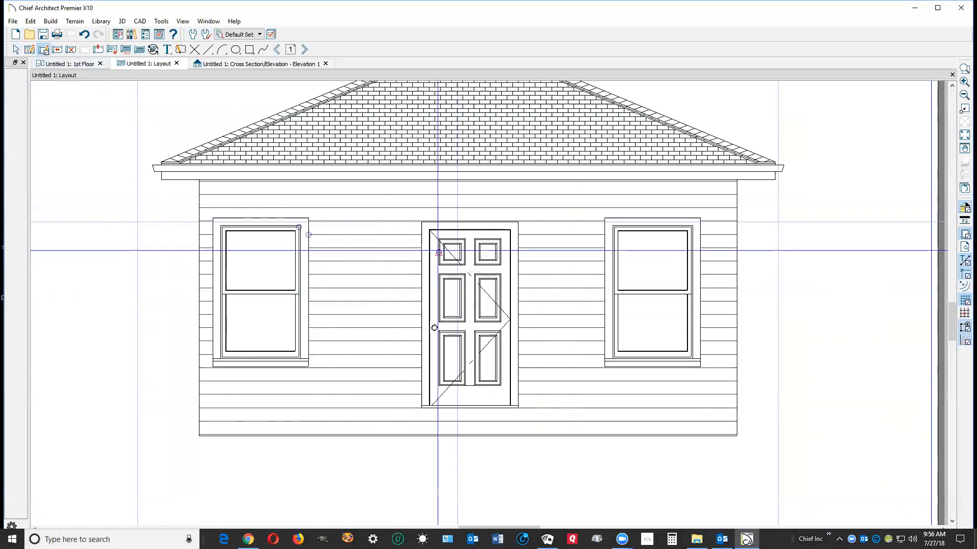
{"action": "left_click", "coordinate": [554, 235]}
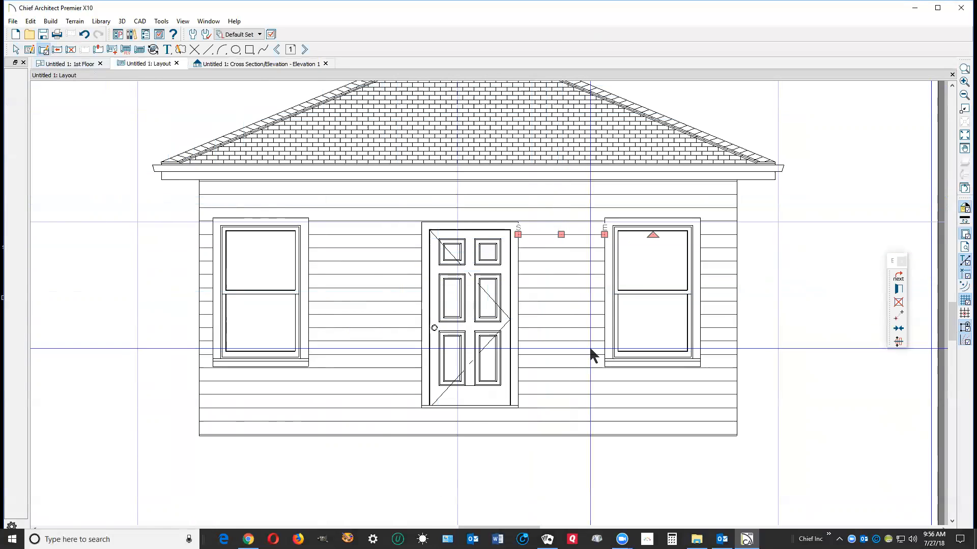
{"action": "left_click", "coordinate": [899, 304]}
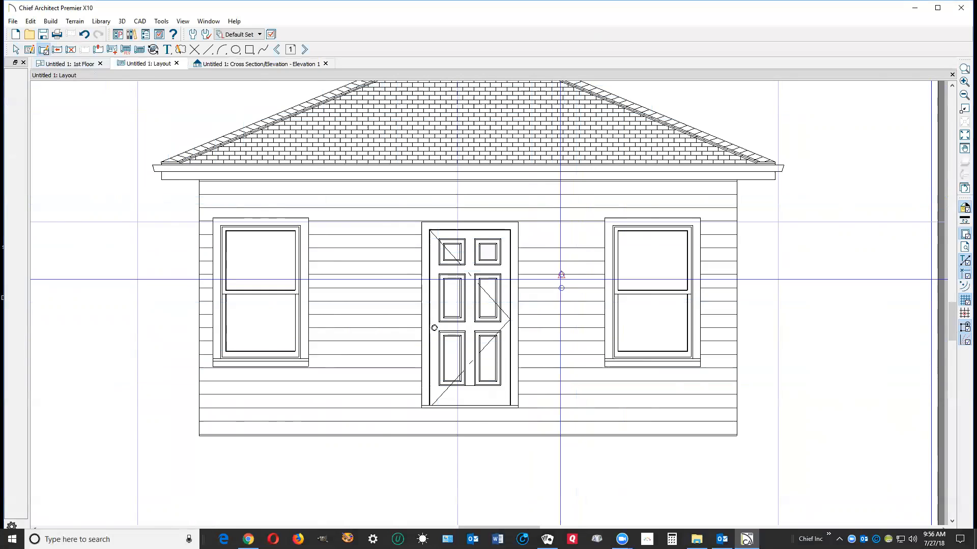
{"action": "key", "text": "ctrl+z"}
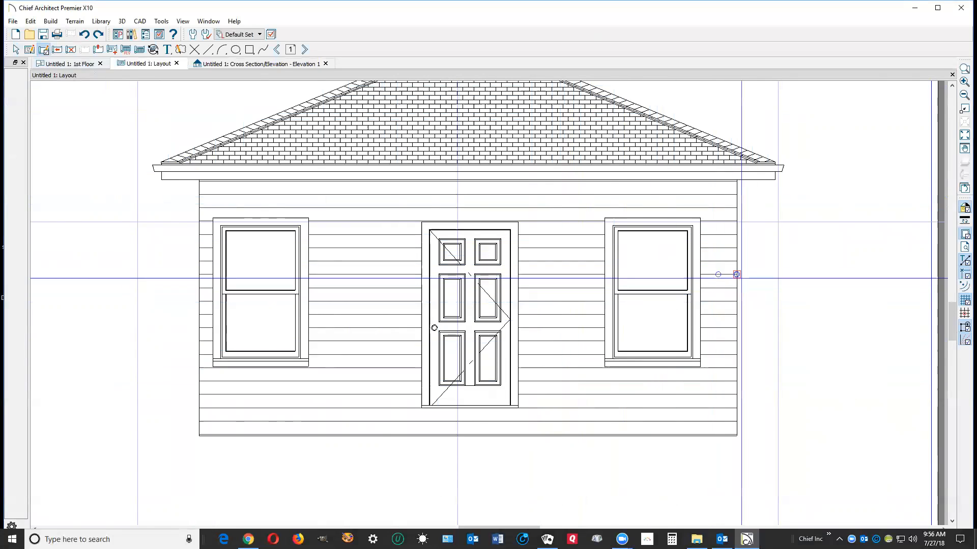
Step: Try a vertical dimension line in the blank area beside the elevation's right wall, and delete the lines drawn there
{"action": "mouse_move", "coordinate": [756, 276]}
{"action": "left_mouse_down"}
{"action": "mouse_move", "coordinate": [848, 276]}
{"action": "mouse_move", "coordinate": [827, 276]}
{"action": "mouse_move", "coordinate": [803, 332]}
{"action": "left_mouse_up"}
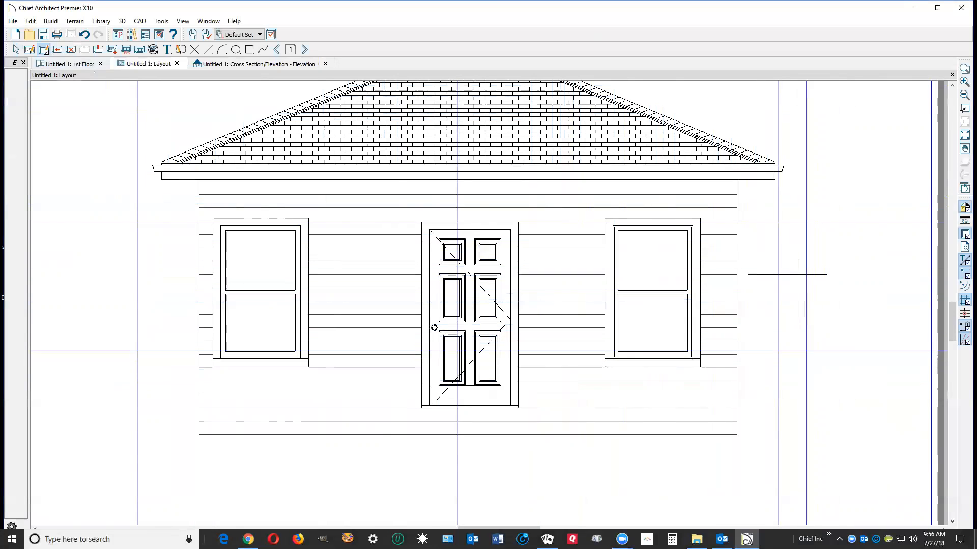
{"action": "key", "text": "space"}
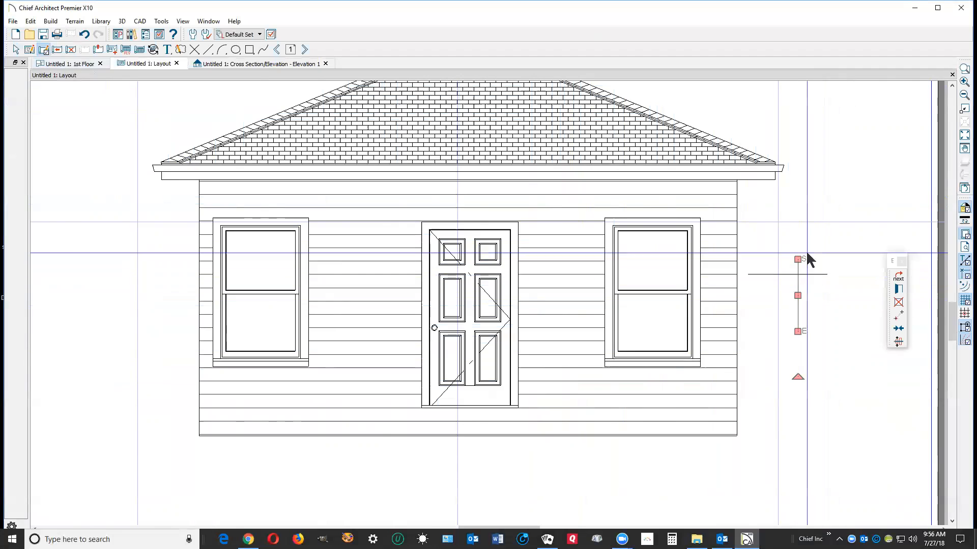
{"action": "key", "text": "Delete"}
{"action": "left_click", "coordinate": [766, 274]}
{"action": "key", "text": "Delete"}
{"action": "scroll", "coordinate": [160, 359], "scroll_direction": "up", "scroll_amount": 1}
{"action": "scroll", "coordinate": [160, 360], "scroll_direction": "down", "scroll_amount": 2}
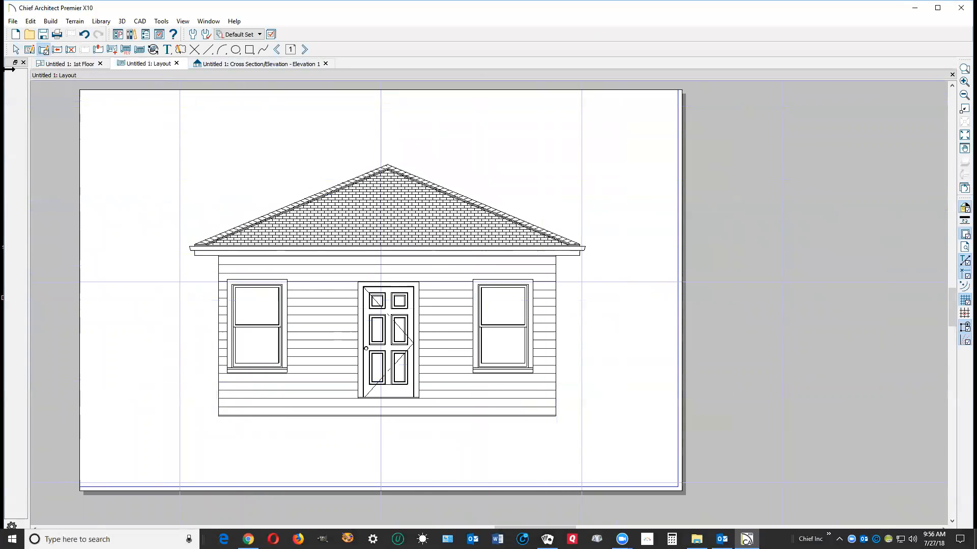
Step: Review the layout's sheet size, orientation, scale and margins in Drawing Sheet Setup without changing them
{"action": "left_click", "coordinate": [13, 21]}
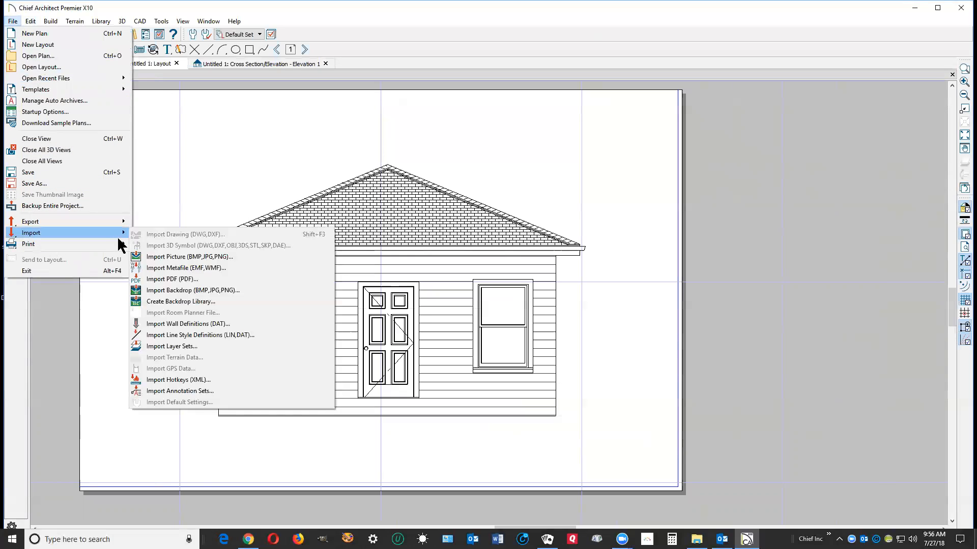
{"action": "left_click", "coordinate": [143, 245]}
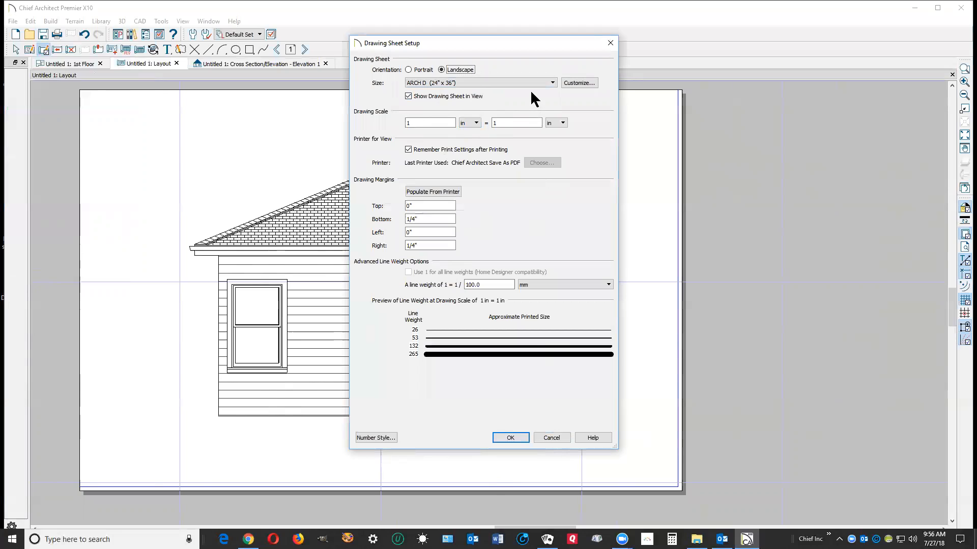
{"action": "left_click", "coordinate": [544, 440]}
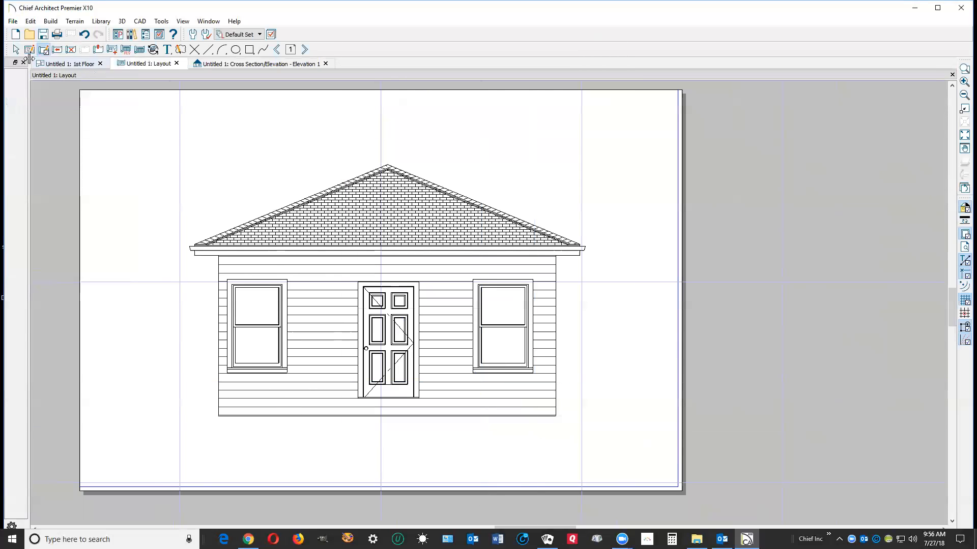
{"action": "left_click", "coordinate": [15, 21]}
{"action": "mouse_move", "coordinate": [50, 244]}
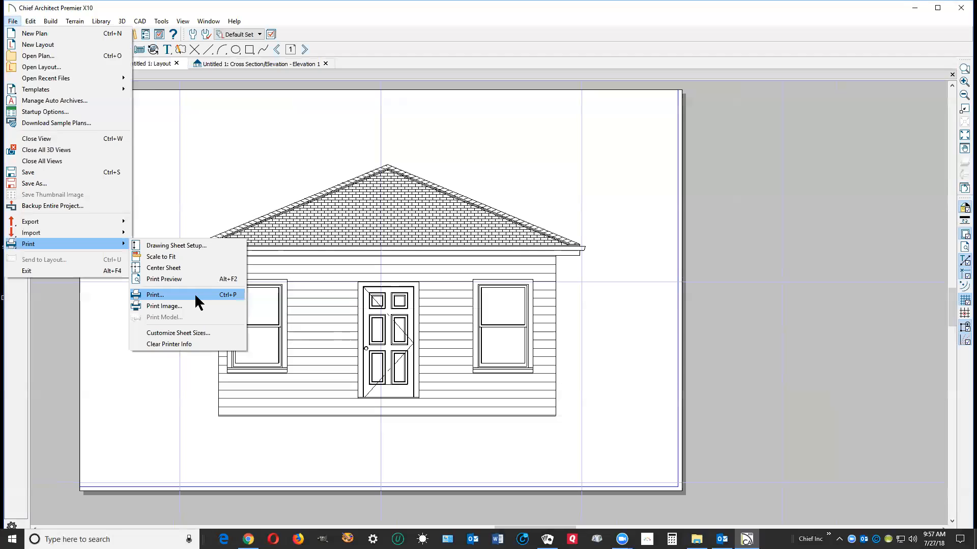
{"action": "left_click", "coordinate": [298, 218]}
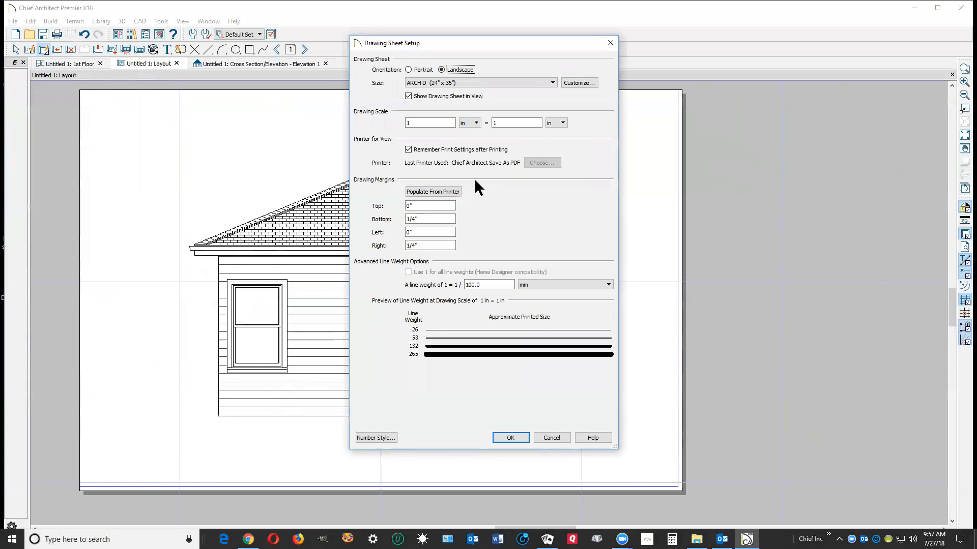
{"action": "left_click", "coordinate": [551, 438]}
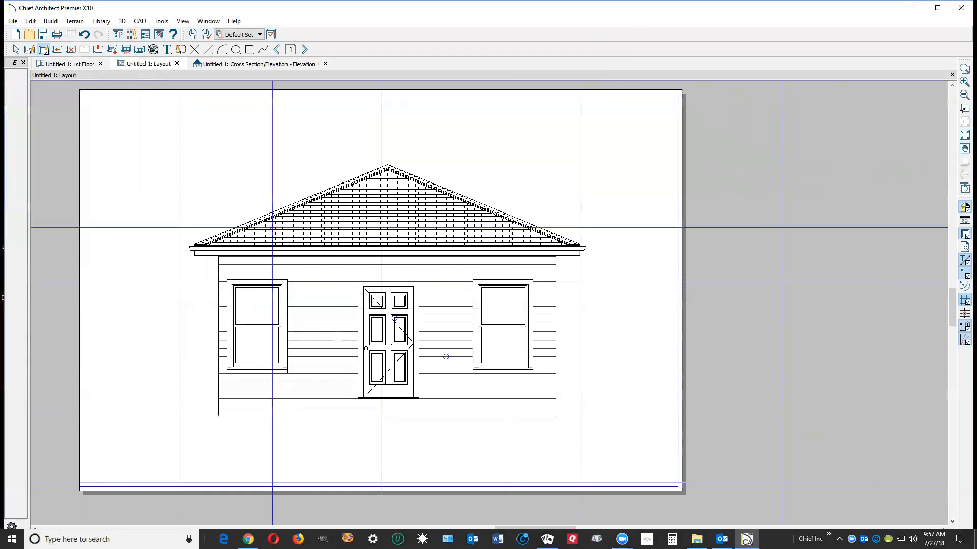
Step: Preview the layout print on ARCH D (24" x 36") paper, and cancel without saving a PDF
{"action": "left_click", "coordinate": [14, 21]}
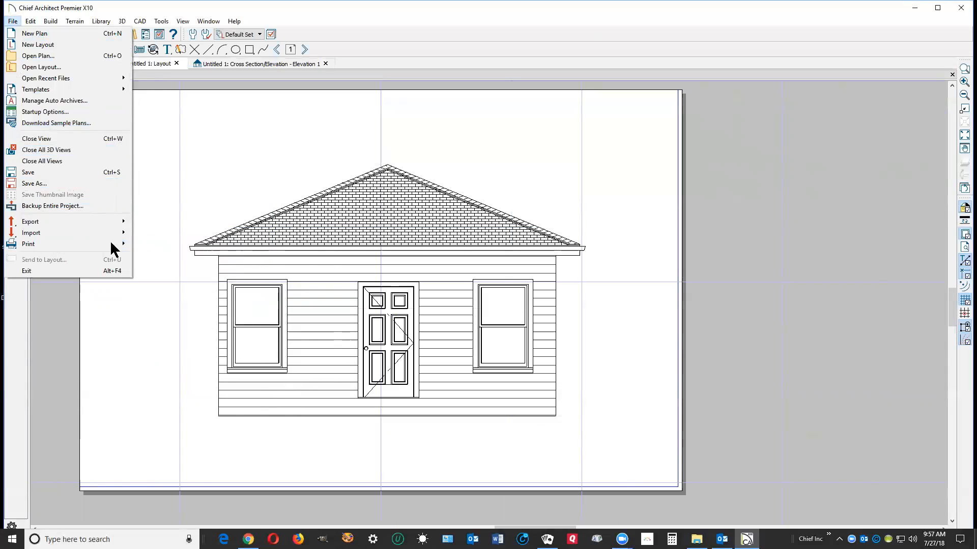
{"action": "mouse_move", "coordinate": [112, 244]}
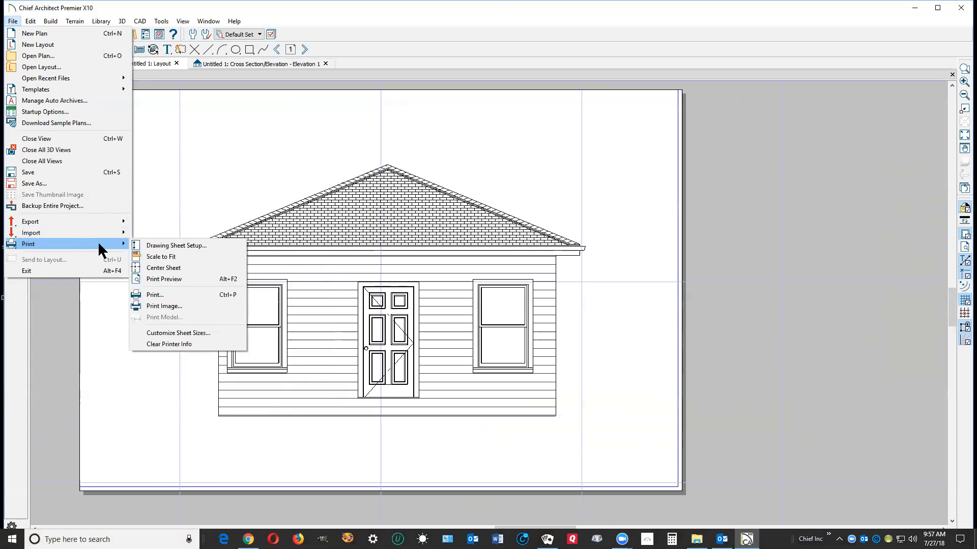
{"action": "left_click", "coordinate": [175, 297]}
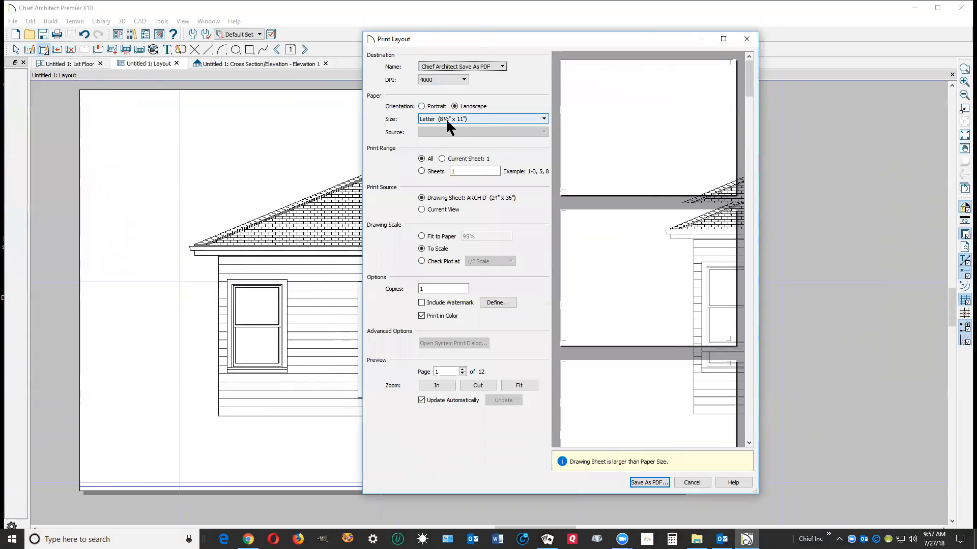
{"action": "left_click", "coordinate": [544, 119]}
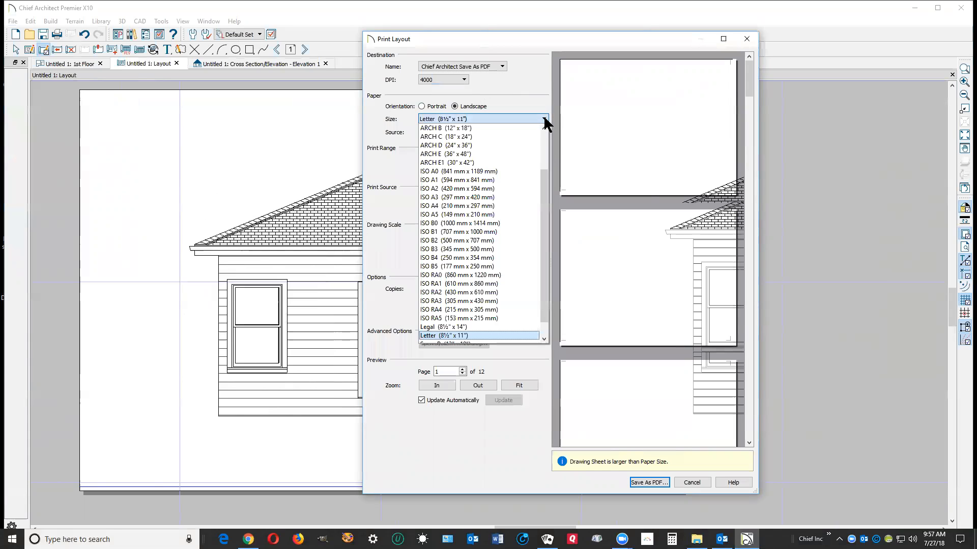
{"action": "left_click", "coordinate": [473, 145]}
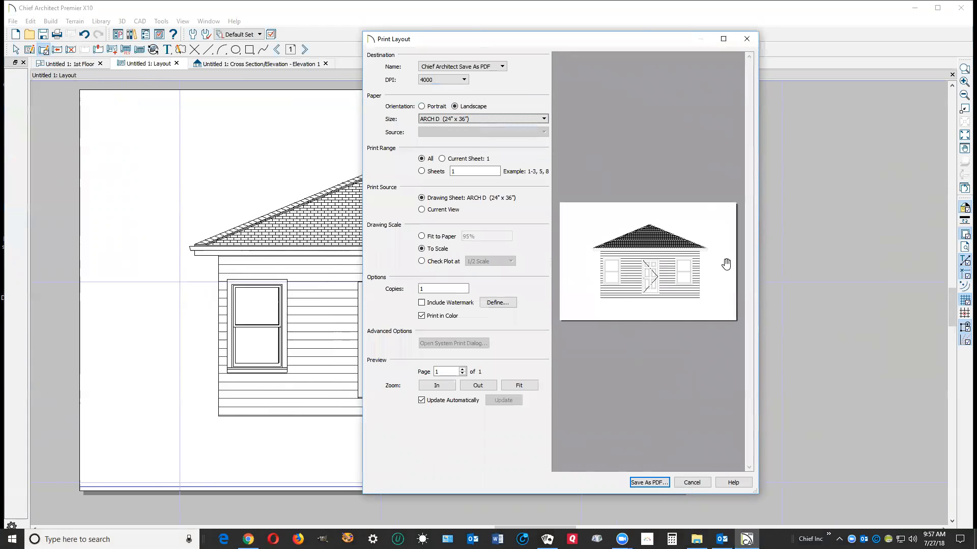
{"action": "left_click", "coordinate": [687, 480]}
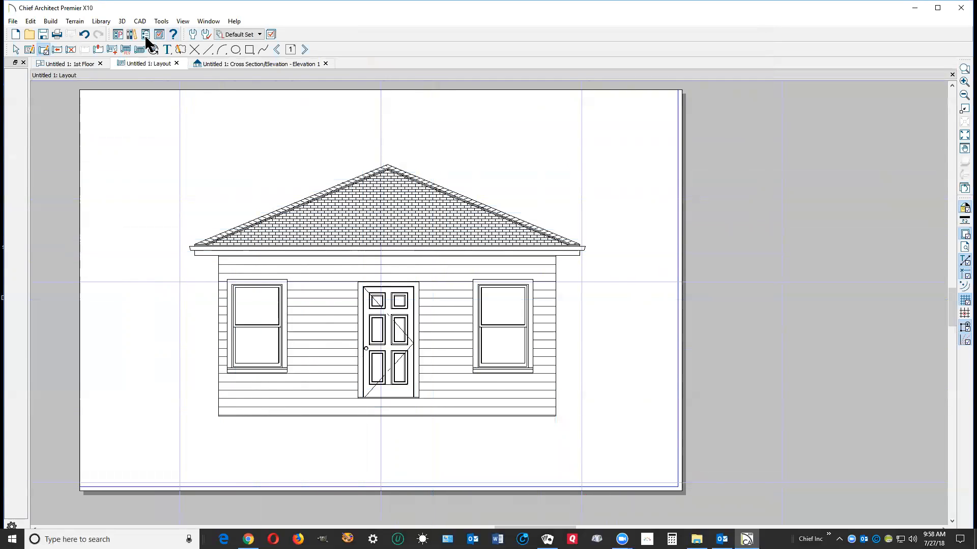
Step: Change the layout's drawing sheet size to Letter (8½" x 11")
{"action": "left_click", "coordinate": [13, 21]}
{"action": "mouse_move", "coordinate": [51, 244]}
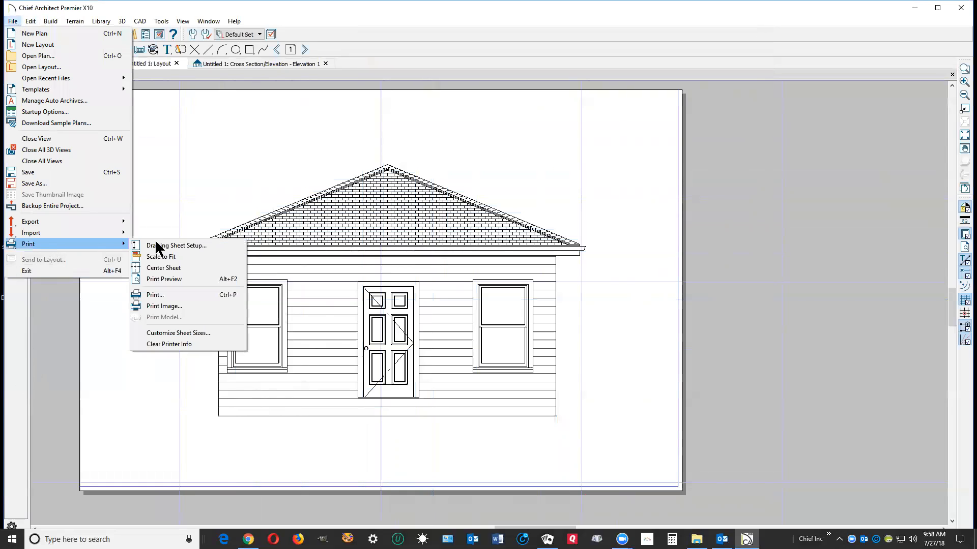
{"action": "left_click", "coordinate": [167, 247]}
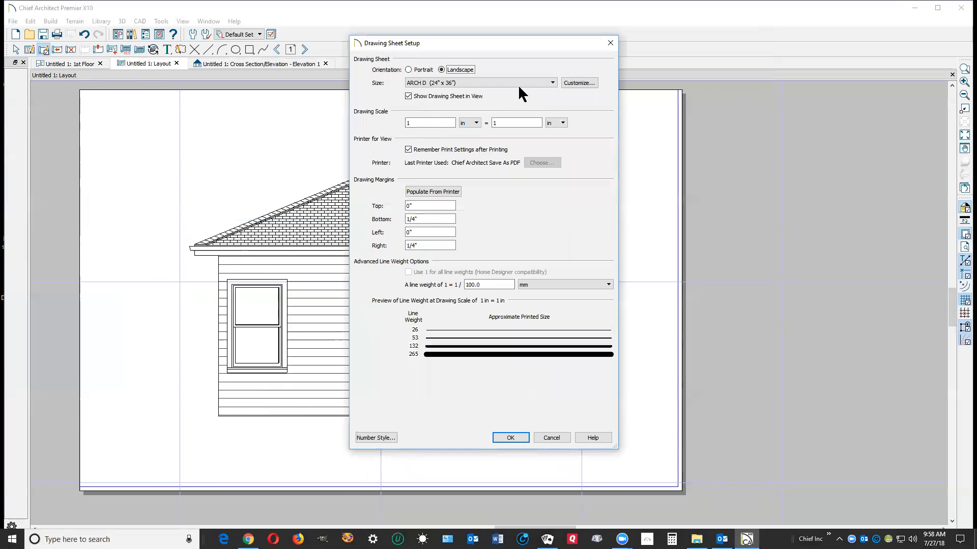
{"action": "left_click", "coordinate": [540, 82]}
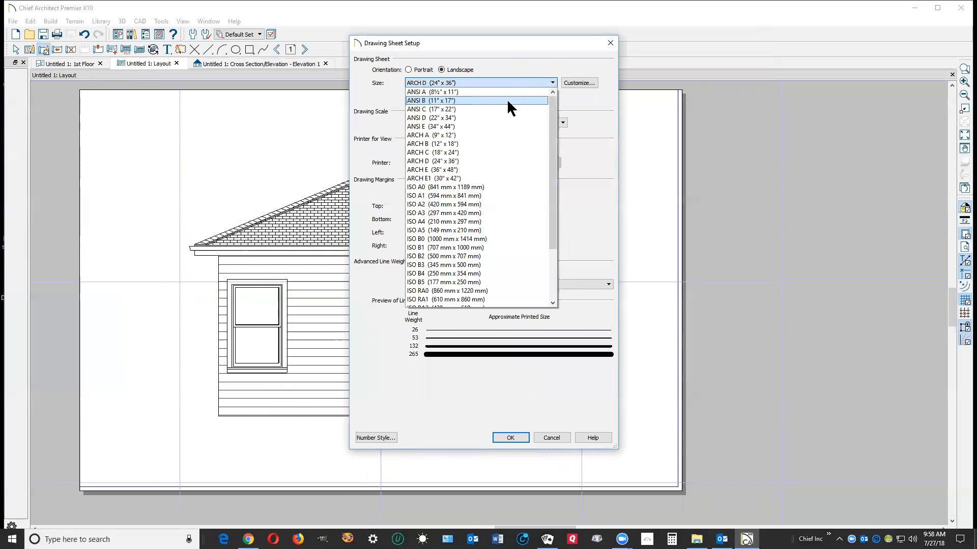
{"action": "scroll", "coordinate": [483, 239], "scroll_direction": "down", "scroll_amount": 3}
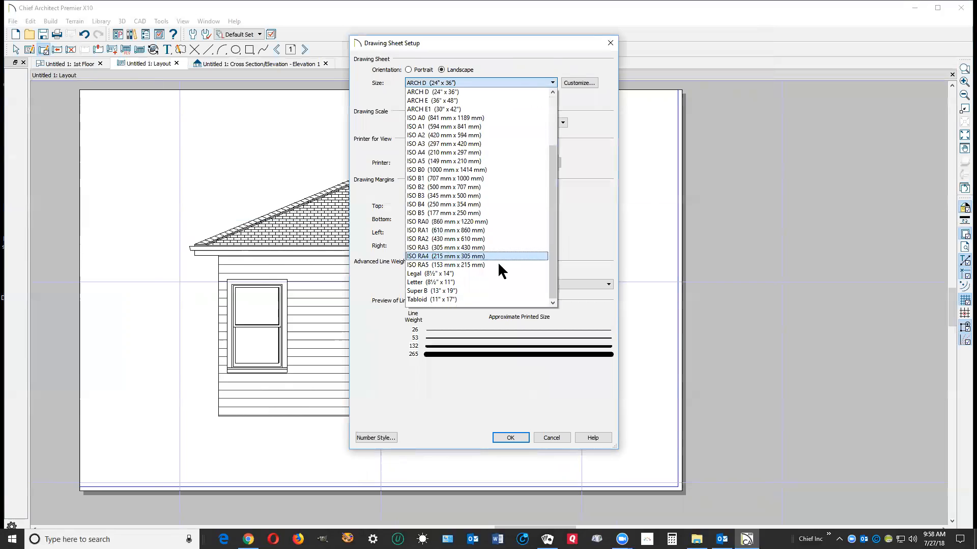
{"action": "left_click", "coordinate": [466, 282]}
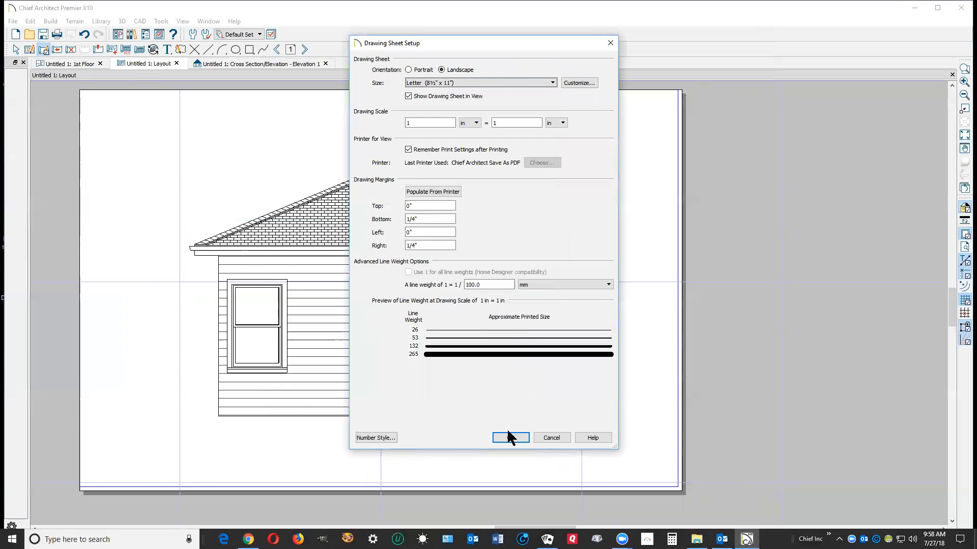
{"action": "left_click", "coordinate": [510, 438]}
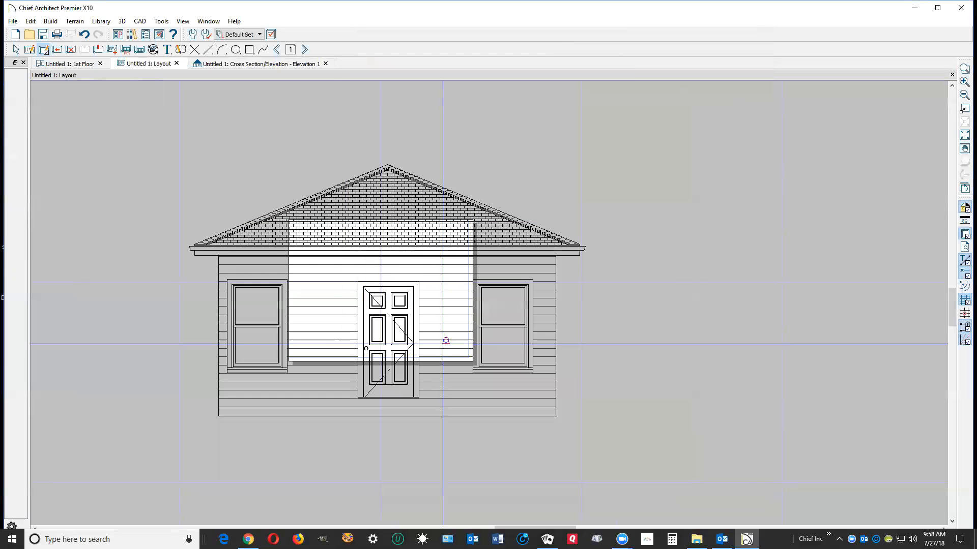
Step: Change the scale of the elevation's layout box to 1/4 in = 1 ft so it fits on the sheet
{"action": "left_click", "coordinate": [503, 341]}
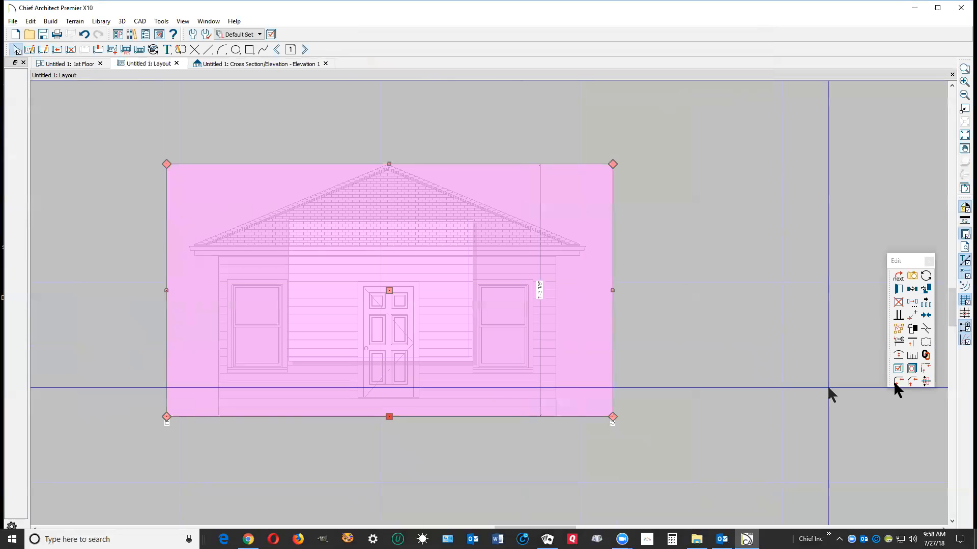
{"action": "left_click", "coordinate": [912, 354]}
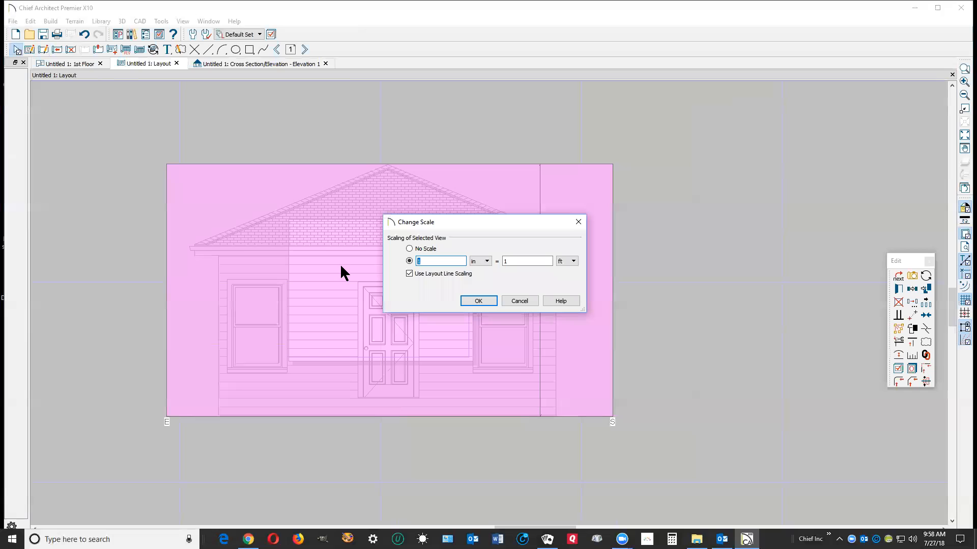
{"action": "type", "text": "1/4"}
{"action": "left_click", "coordinate": [478, 300]}
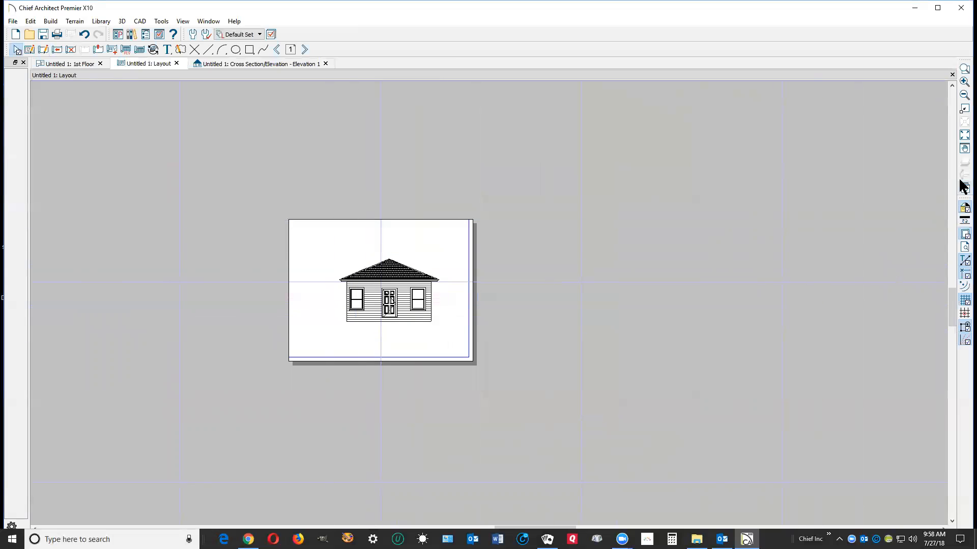
{"action": "left_click", "coordinate": [963, 136]}
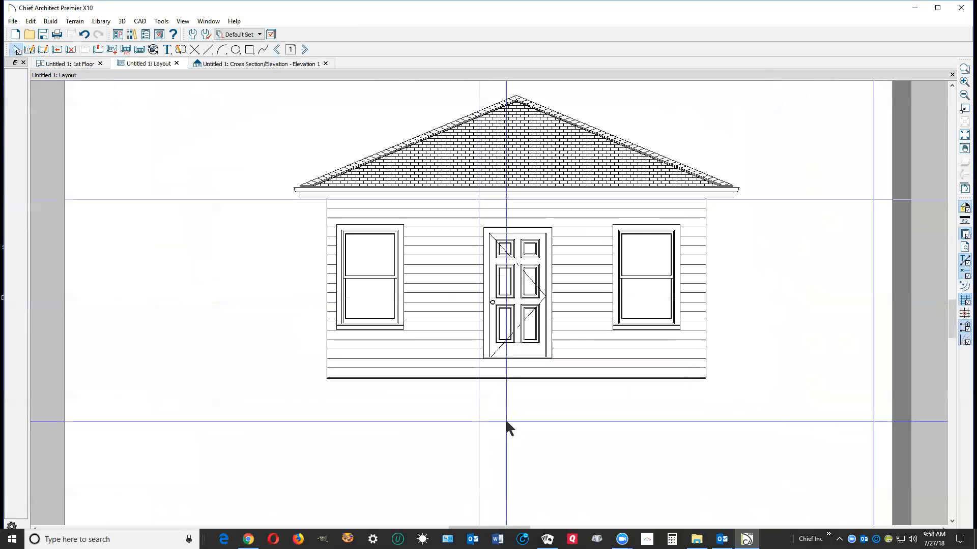
{"action": "scroll", "coordinate": [497, 397], "scroll_direction": "up", "scroll_amount": 1}
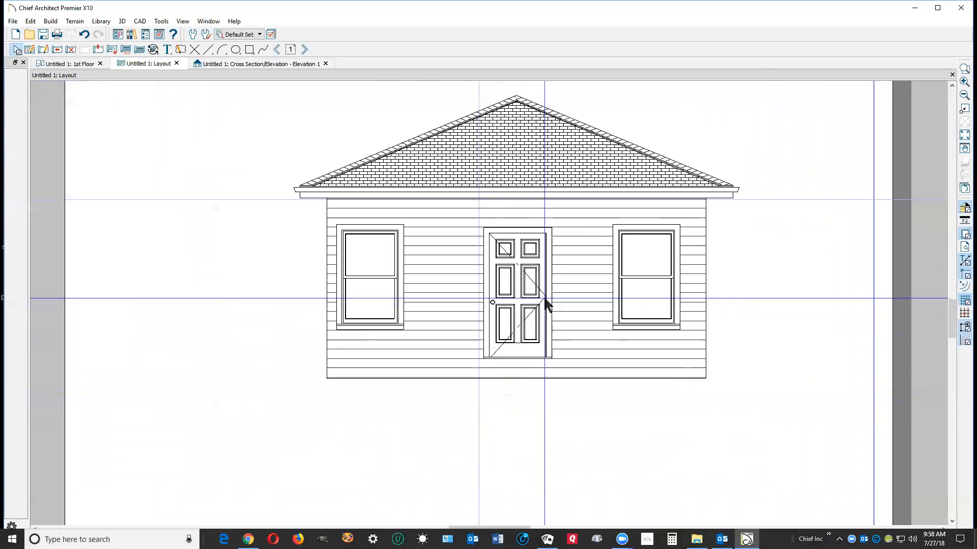
{"action": "scroll", "coordinate": [559, 392], "scroll_direction": "down", "scroll_amount": 1}
{"action": "scroll", "coordinate": [546, 370], "scroll_direction": "down", "scroll_amount": 1}
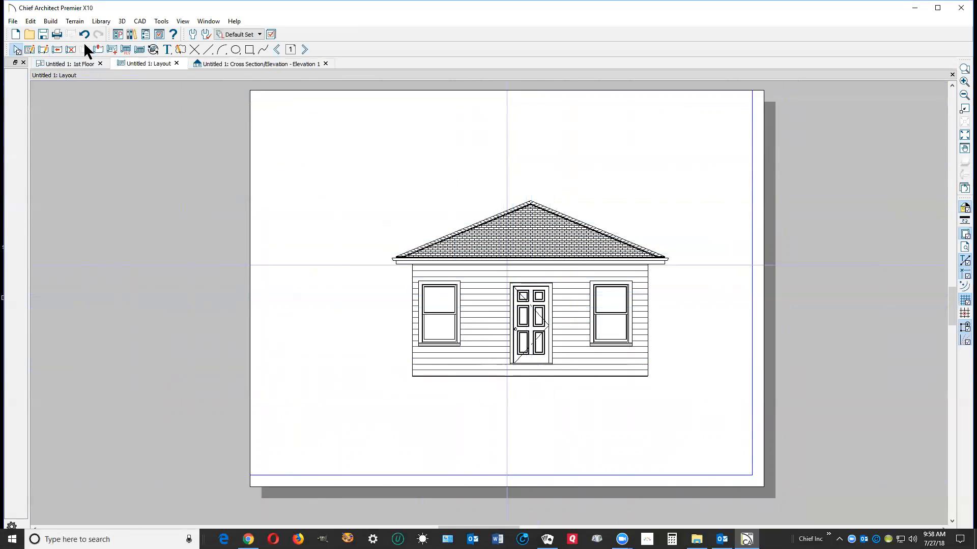
Step: Try a short horizontal dimension line above the right slope of the roof, and delete it
{"action": "left_click", "coordinate": [45, 48]}
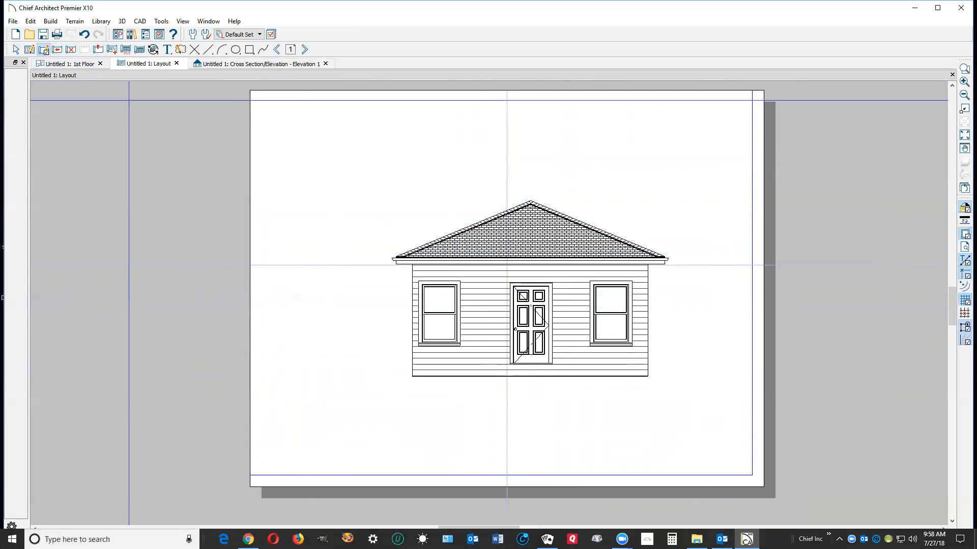
{"action": "mouse_move", "coordinate": [586, 201]}
{"action": "left_mouse_down"}
{"action": "mouse_move", "coordinate": [720, 198]}
{"action": "mouse_move", "coordinate": [687, 201]}
{"action": "left_mouse_up"}
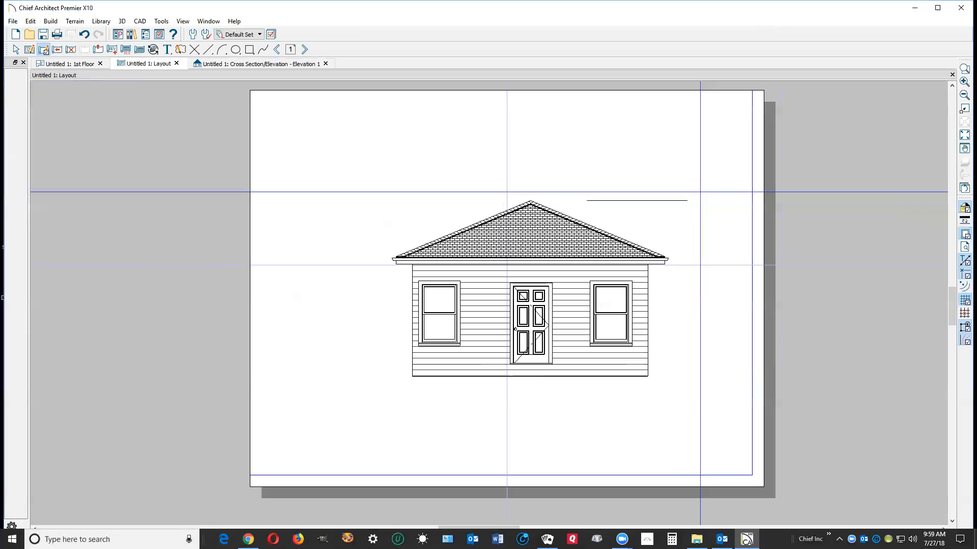
{"action": "left_click", "coordinate": [654, 200]}
{"action": "key", "text": "Delete"}
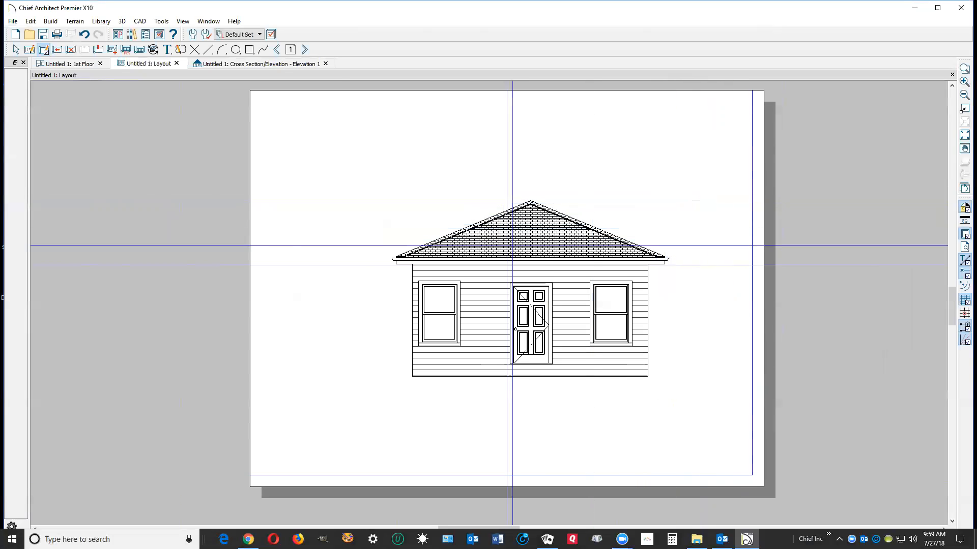
Step: Delete the long horizontal gutter line that runs along the eave between the roof and the fascia on the elevation
{"action": "scroll", "coordinate": [560, 254], "scroll_direction": "up", "scroll_amount": 4}
{"action": "scroll", "coordinate": [559, 254], "scroll_direction": "up", "scroll_amount": 4}
{"action": "left_click", "coordinate": [581, 286]}
{"action": "scroll", "coordinate": [590, 316], "scroll_direction": "down", "scroll_amount": 5}
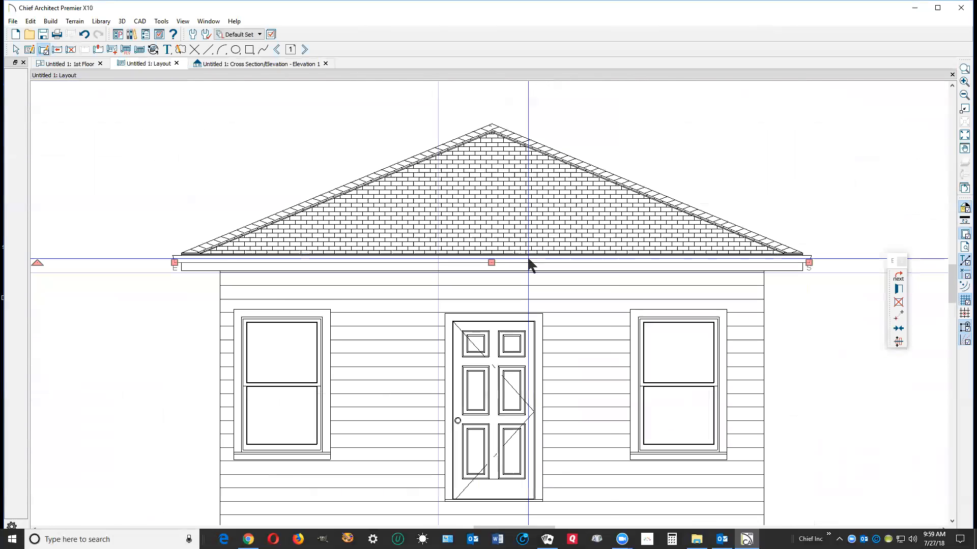
{"action": "key", "text": "Delete"}
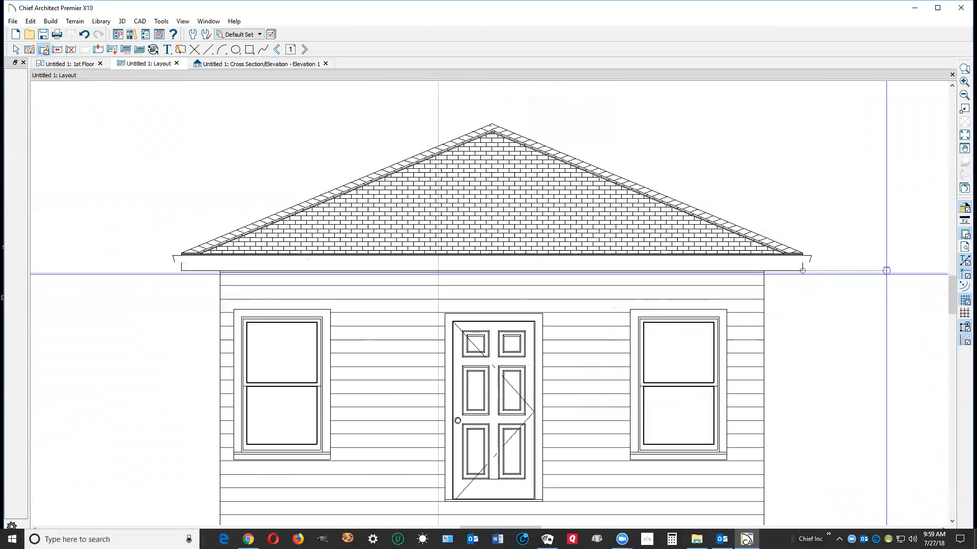
Step: At the right eave, delete the slanted gutter line and square the corner by joining the upper fascia line with the short vertical line
{"action": "scroll", "coordinate": [854, 264], "scroll_direction": "up", "scroll_amount": 5}
{"action": "scroll", "coordinate": [788, 284], "scroll_direction": "up", "scroll_amount": 1}
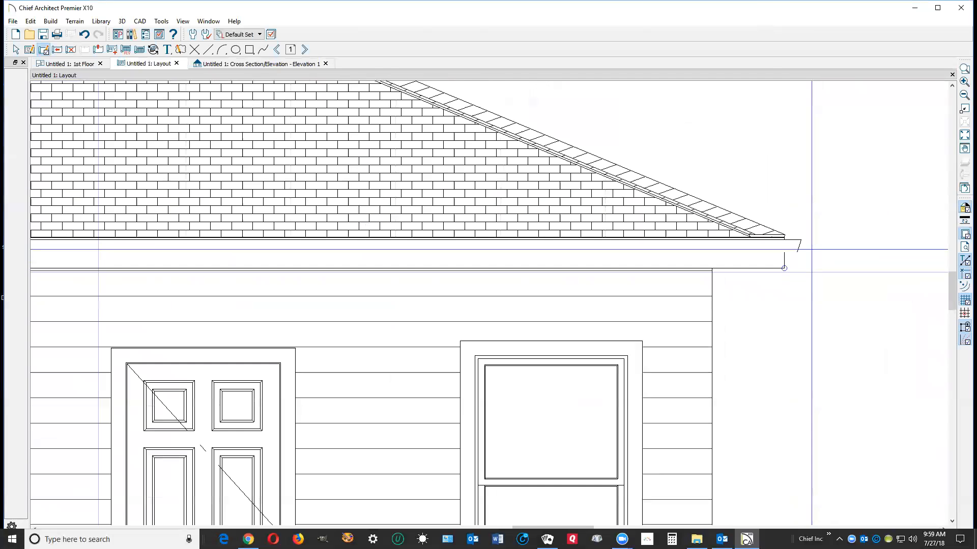
{"action": "left_click", "coordinate": [800, 249]}
{"action": "key", "text": "Delete"}
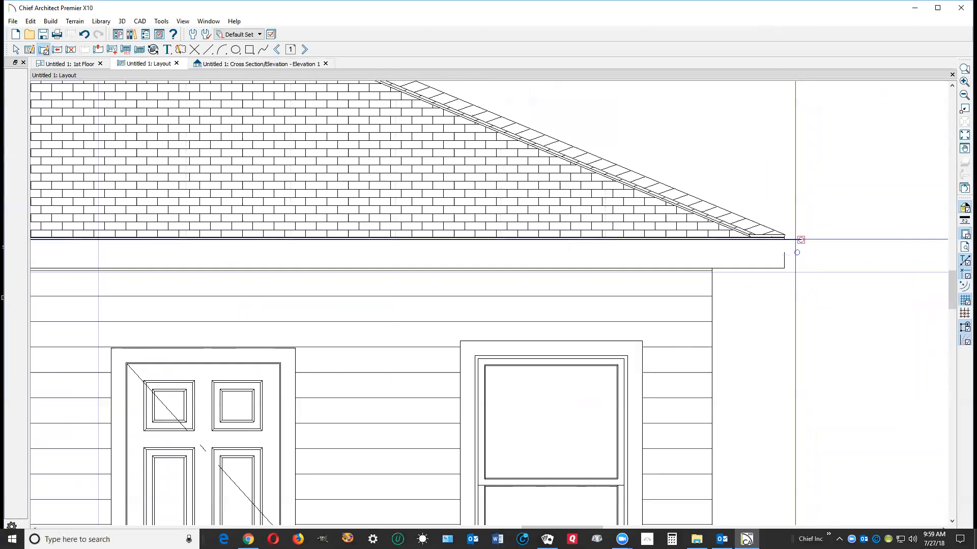
{"action": "left_click", "coordinate": [797, 239]}
{"action": "left_click_drag", "start_coordinate": [800, 241], "coordinate": [783, 239]}
{"action": "left_click", "coordinate": [783, 260]}
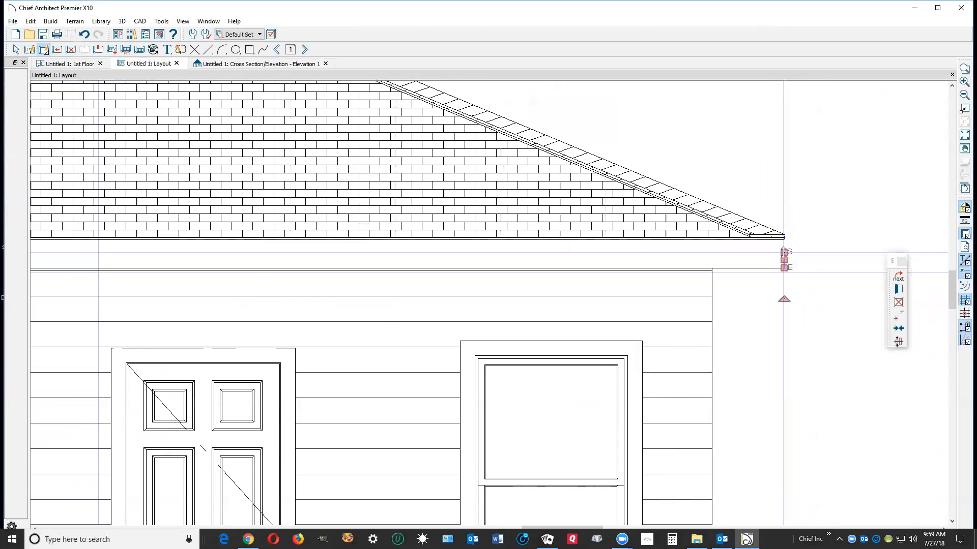
{"action": "scroll", "coordinate": [800, 236], "scroll_direction": "down", "scroll_amount": 2}
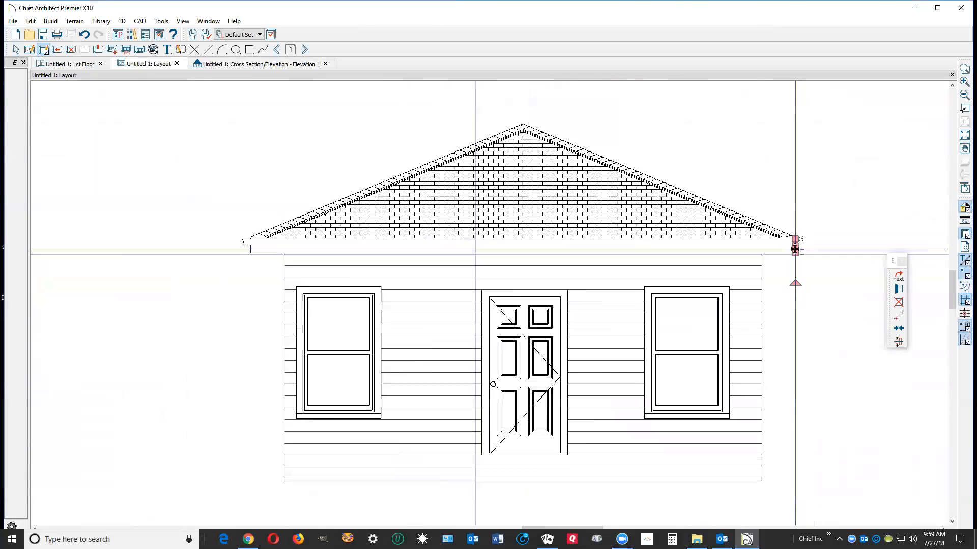
Step: At the left eave, delete the slanted gutter line and trim the upper fascia line to meet the extended vertical end line
{"action": "scroll", "coordinate": [649, 234], "scroll_direction": "down", "scroll_amount": 3}
{"action": "scroll", "coordinate": [481, 239], "scroll_direction": "up", "scroll_amount": 6}
{"action": "scroll", "coordinate": [512, 234], "scroll_direction": "up", "scroll_amount": 2}
{"action": "left_click", "coordinate": [464, 237]}
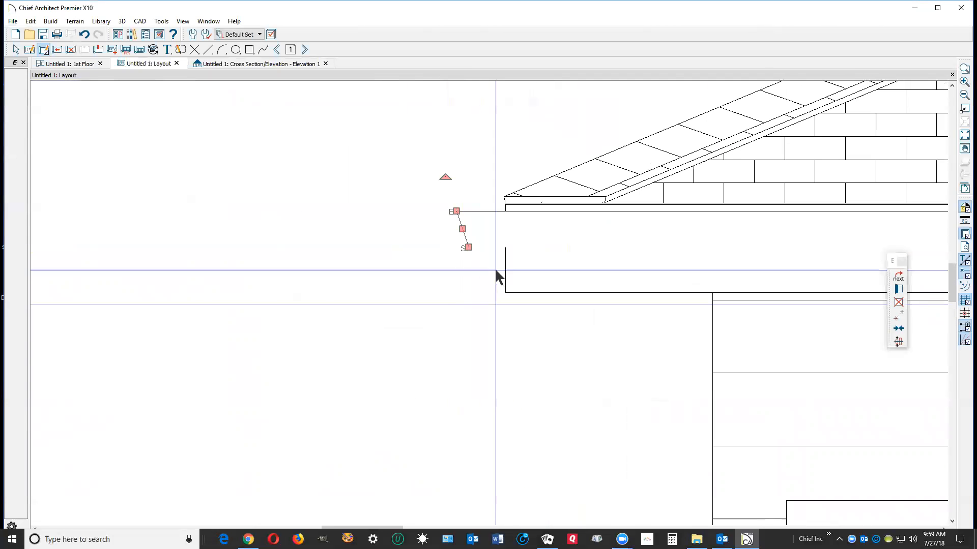
{"action": "key", "text": "Delete"}
{"action": "left_click", "coordinate": [484, 212]}
{"action": "left_click_drag", "start_coordinate": [455, 211], "coordinate": [505, 211]}
{"action": "left_click", "coordinate": [505, 251]}
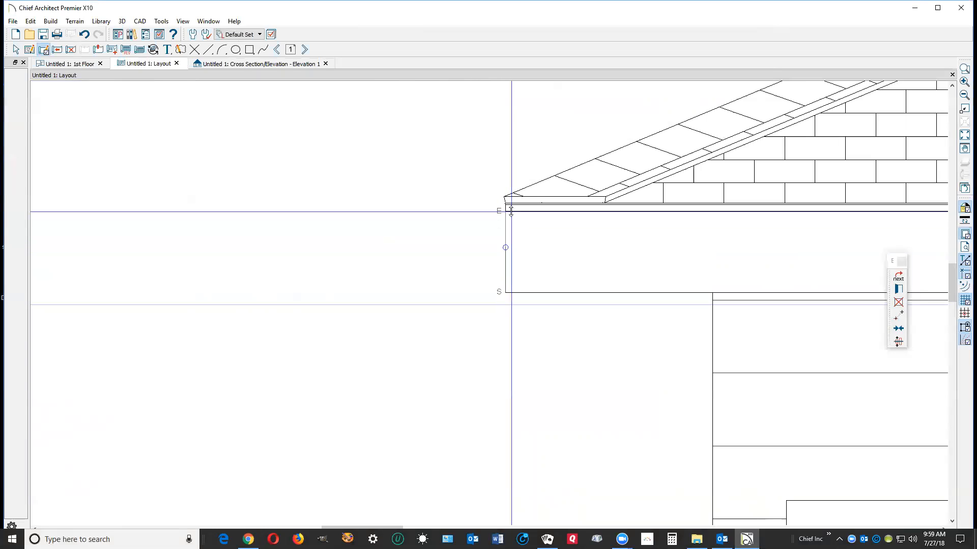
{"action": "left_click", "coordinate": [434, 256]}
{"action": "scroll", "coordinate": [431, 258], "scroll_direction": "down", "scroll_amount": 6}
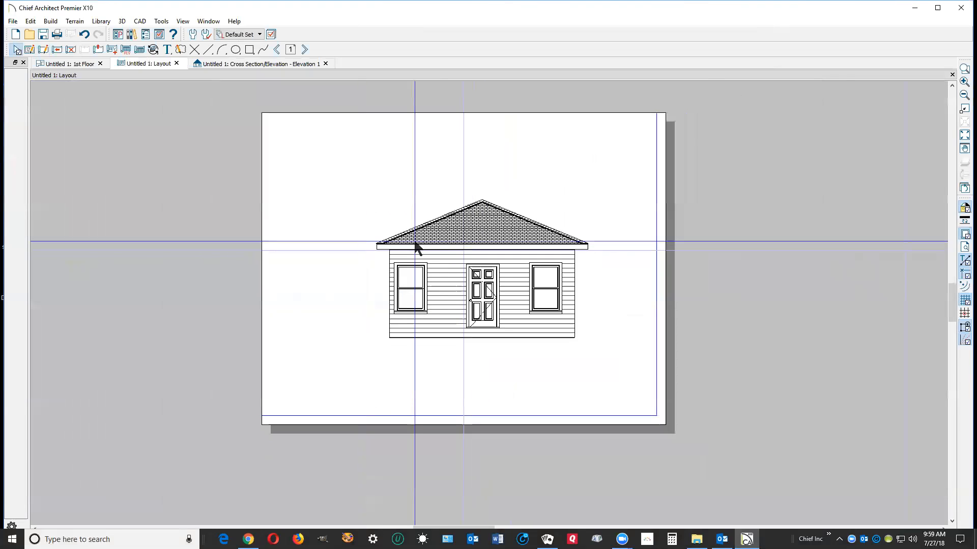
{"action": "scroll", "coordinate": [462, 249], "scroll_direction": "up", "scroll_amount": 3}
{"action": "scroll", "coordinate": [551, 272], "scroll_direction": "up", "scroll_amount": 1}
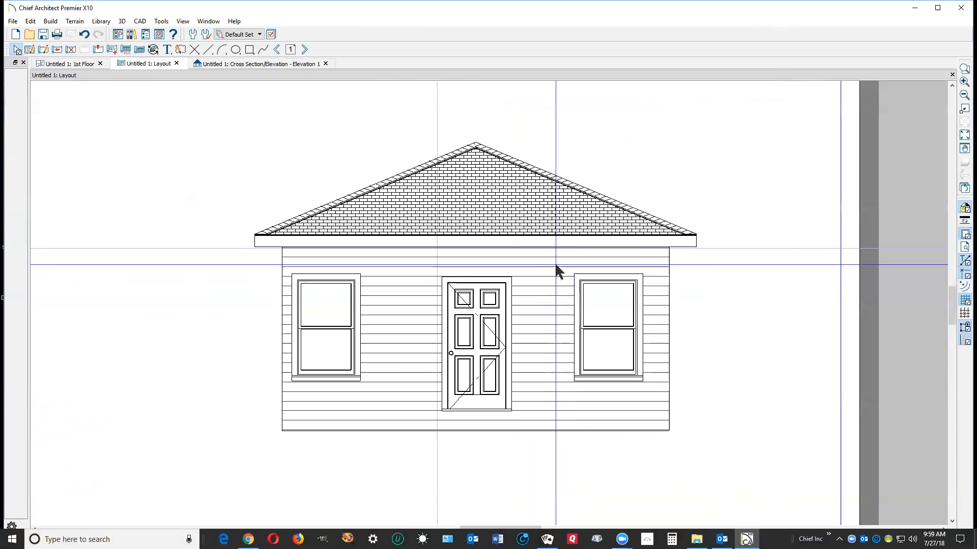